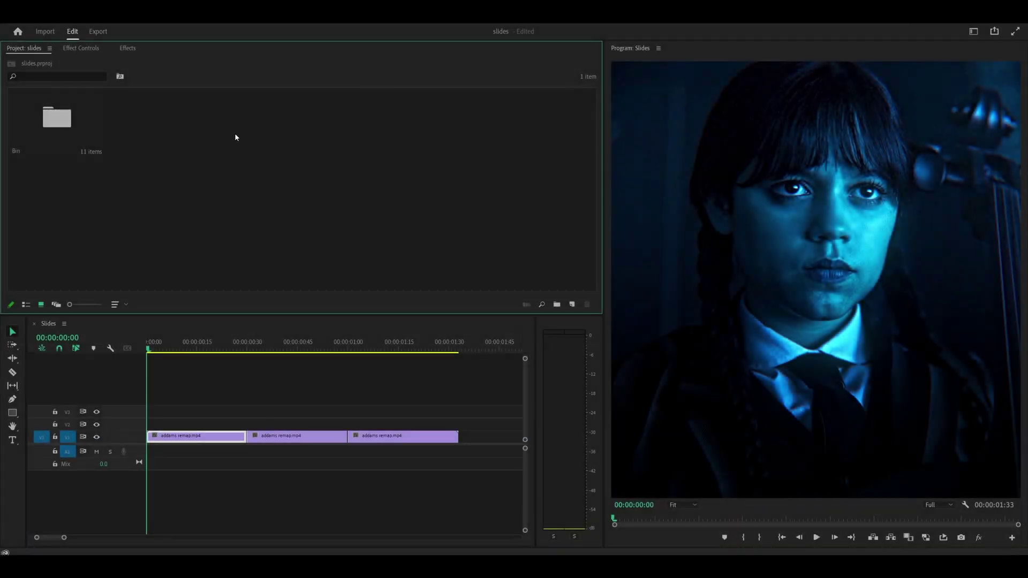
Create an adjustment layer with the default settings and place it on V2, matching the first clip's length
{"action": "right_click", "coordinate": [250, 119]}
{"action": "mouse_move", "coordinate": [284, 161]}
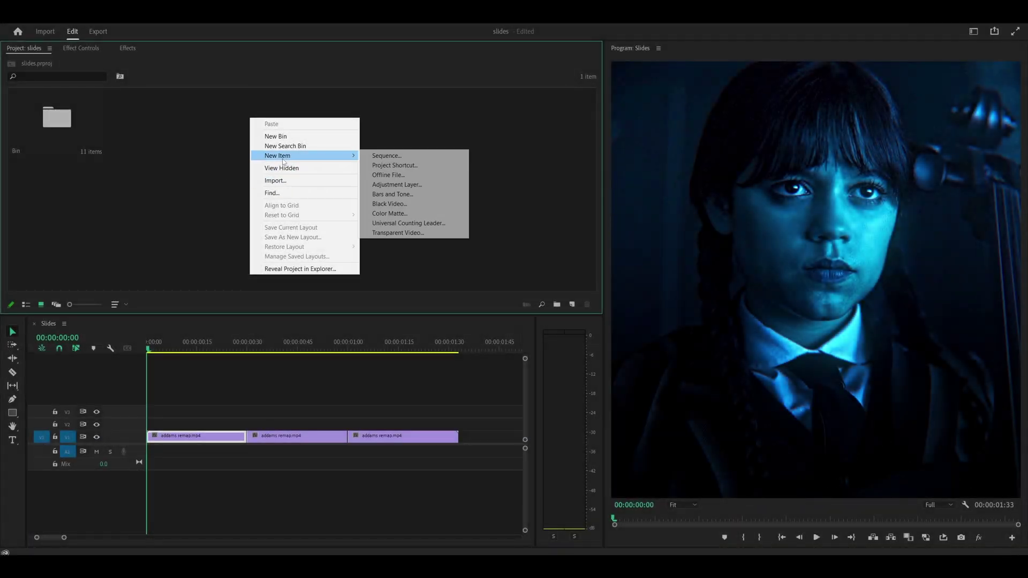
{"action": "left_click", "coordinate": [399, 184]}
{"action": "left_click", "coordinate": [530, 320]}
{"action": "left_click_drag", "start_coordinate": [149, 118], "coordinate": [246, 426]}
{"action": "left_click", "coordinate": [217, 426]}
Find the S_BlurMoCurves effect, apply it to the adjustment layer, and display its settings
{"action": "left_click", "coordinate": [92, 49]}
{"action": "left_click", "coordinate": [125, 49]}
{"action": "left_click", "coordinate": [54, 62]}
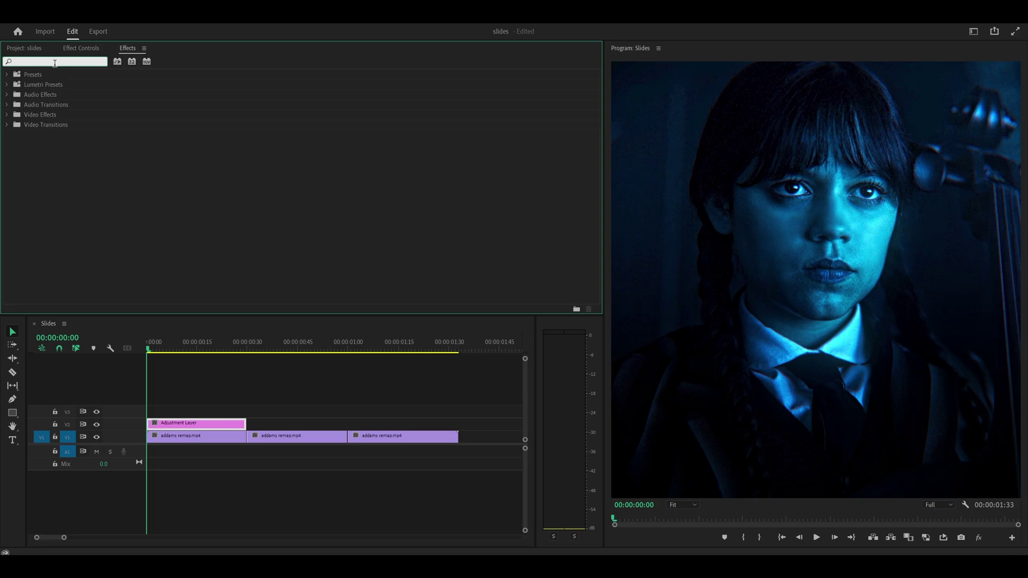
{"action": "type", "text": "blurmocu"}
{"action": "left_click_drag", "start_coordinate": [75, 136], "coordinate": [196, 422]}
{"action": "left_click", "coordinate": [84, 51]}
{"action": "scroll", "coordinate": [371, 238], "scroll_direction": "down", "scroll_amount": 5}
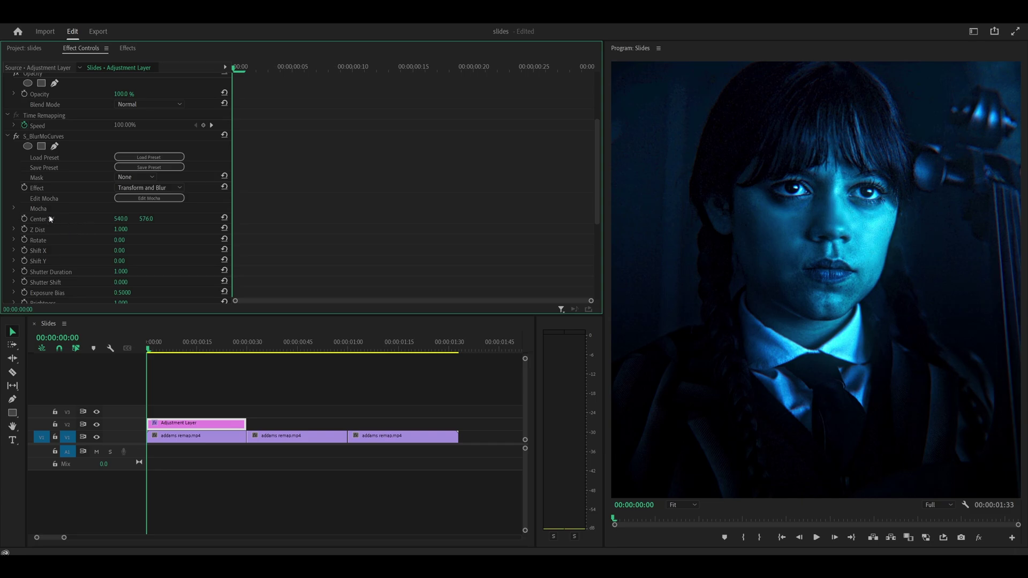
{"action": "left_click", "coordinate": [50, 218]}
{"action": "scroll", "coordinate": [413, 218], "scroll_direction": "down", "scroll_amount": 3}
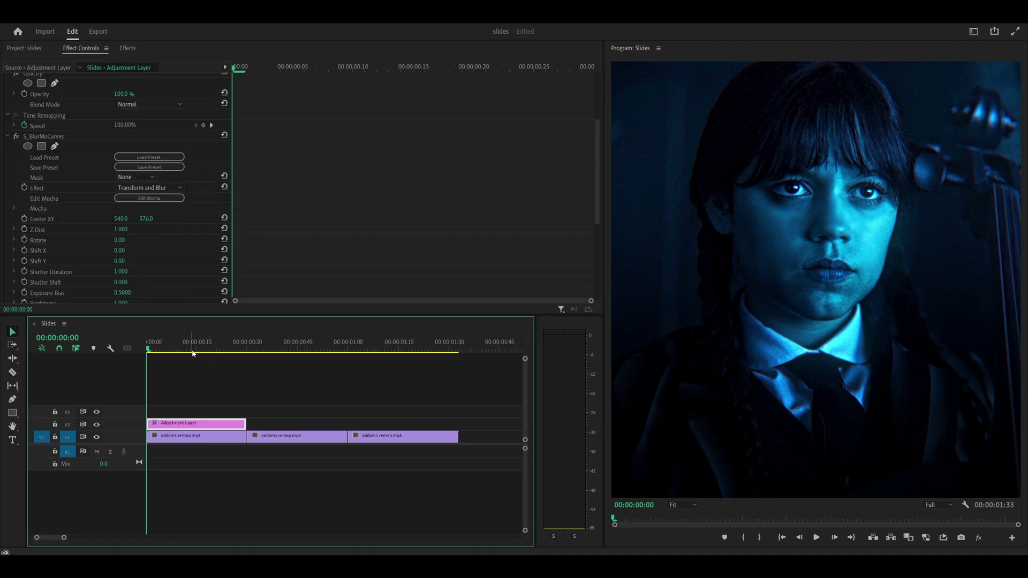
Start Z Dist keyframing at 1.000 on the adjustment layer's first frame
{"action": "left_click", "coordinate": [291, 350]}
{"action": "left_click_drag", "start_coordinate": [293, 354], "coordinate": [175, 376]}
{"action": "left_click", "coordinate": [190, 422]}
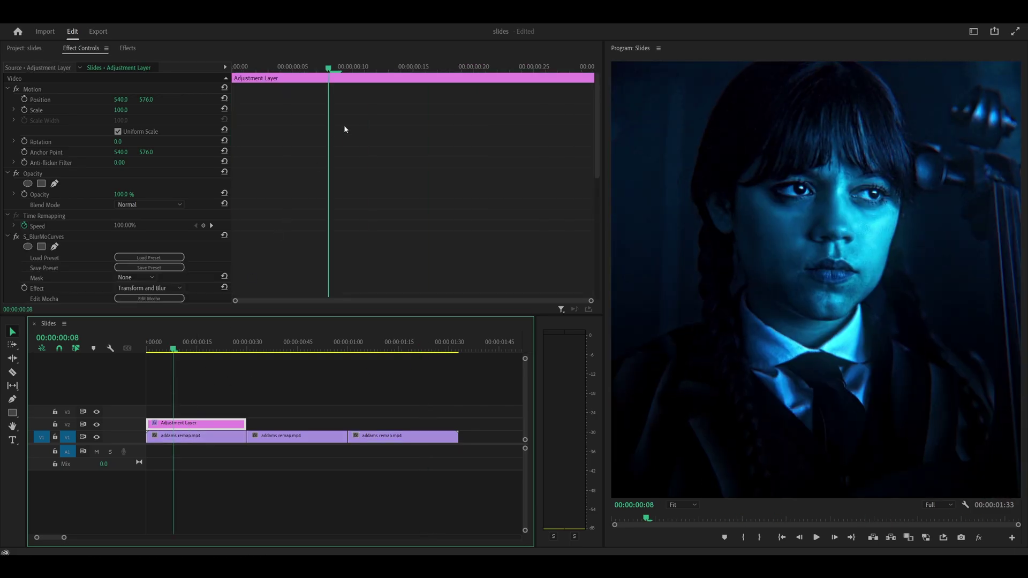
{"action": "scroll", "coordinate": [347, 127], "scroll_direction": "down", "scroll_amount": 3}
{"action": "left_click_drag", "start_coordinate": [255, 68], "coordinate": [232, 68]}
{"action": "scroll", "coordinate": [282, 175], "scroll_direction": "down", "scroll_amount": 3}
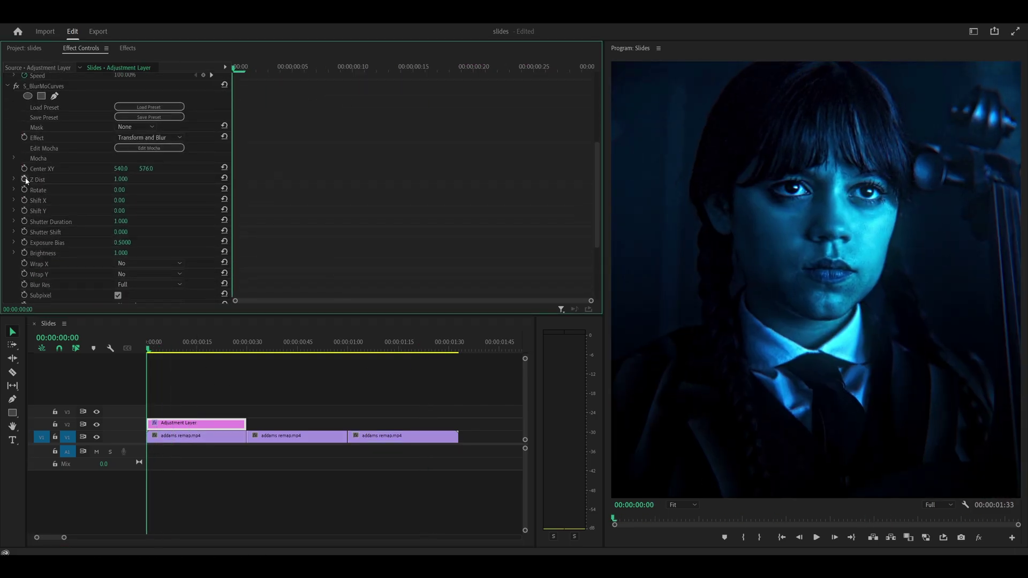
{"action": "left_click", "coordinate": [24, 179]}
Set Z Dist to 0.85 at frame 29 and move that keyframe to the adjustment layer's very end
{"action": "scroll", "coordinate": [346, 365], "scroll_direction": "up", "scroll_amount": 3, "text": "alt"}
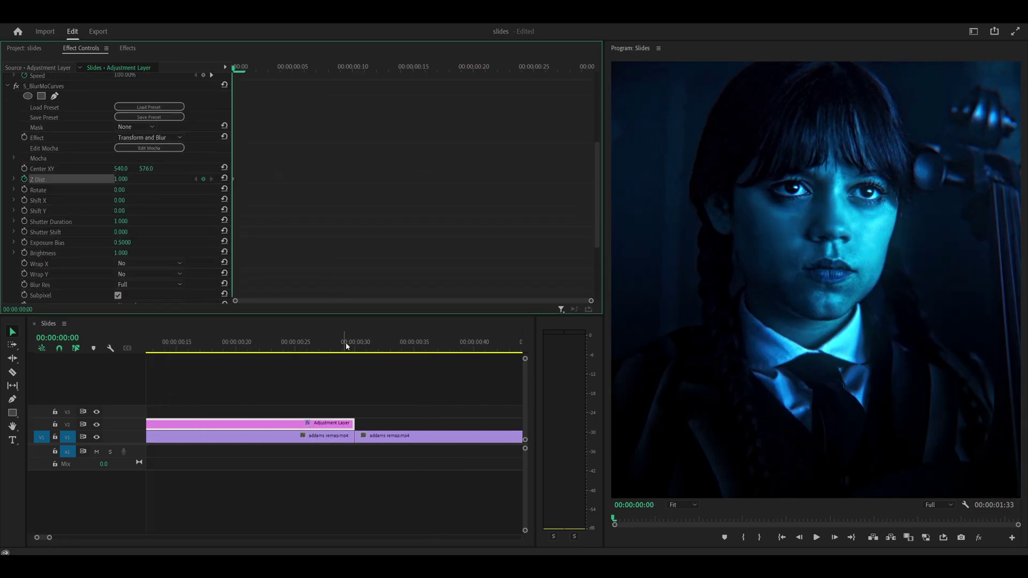
{"action": "left_click", "coordinate": [344, 347]}
{"action": "left_click", "coordinate": [126, 178]}
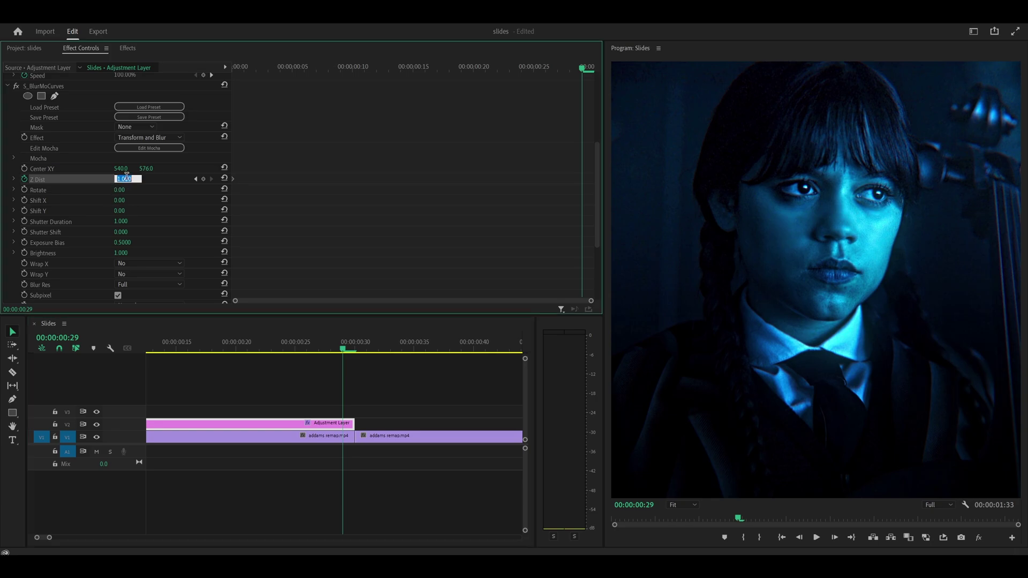
{"action": "key", "text": "BackSpace"}
{"action": "type", "text": ".85"}
{"action": "key", "text": "Return"}
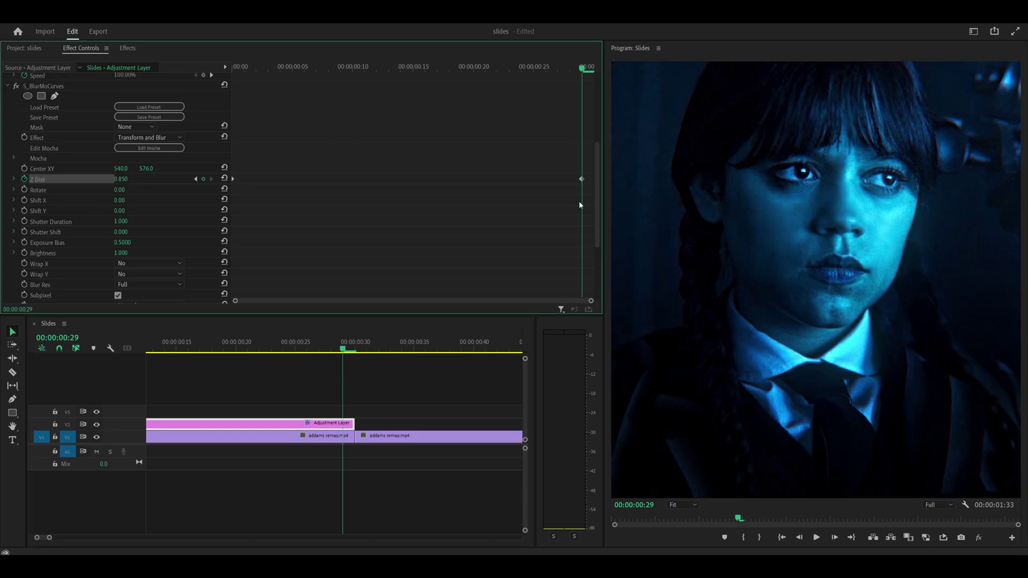
{"action": "left_click_drag", "start_coordinate": [583, 181], "coordinate": [594, 181]}
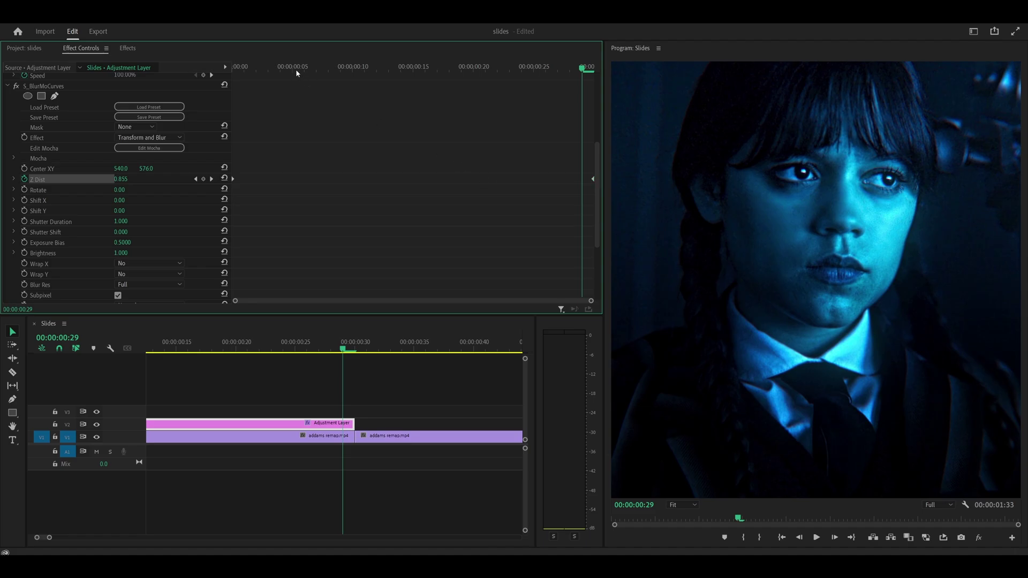
Play the first clip from its start to preview the zoom
{"action": "left_click_drag", "start_coordinate": [294, 68], "coordinate": [231, 69]}
{"action": "scroll", "coordinate": [283, 421], "scroll_direction": "down", "scroll_amount": 3}
{"action": "key", "text": "space"}
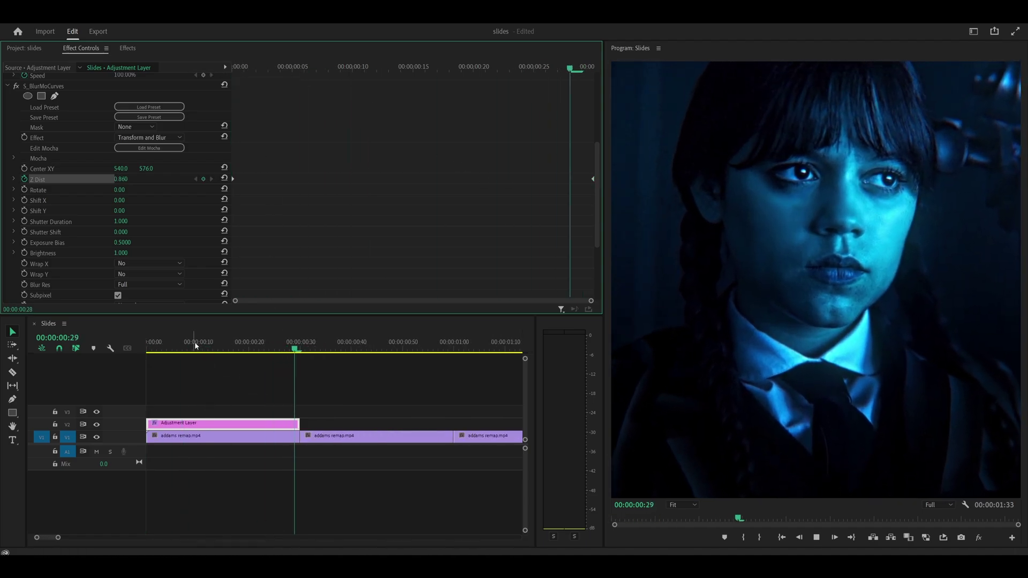
Move the adjustment layer's BlurMoCurves Center XY onto the character's forehead, at about 589, 217
{"action": "left_click_drag", "start_coordinate": [195, 346], "coordinate": [218, 348]}
{"action": "left_click", "coordinate": [217, 420]}
{"action": "left_click", "coordinate": [197, 342]}
{"action": "scroll", "coordinate": [350, 195], "scroll_direction": "down", "scroll_amount": 3}
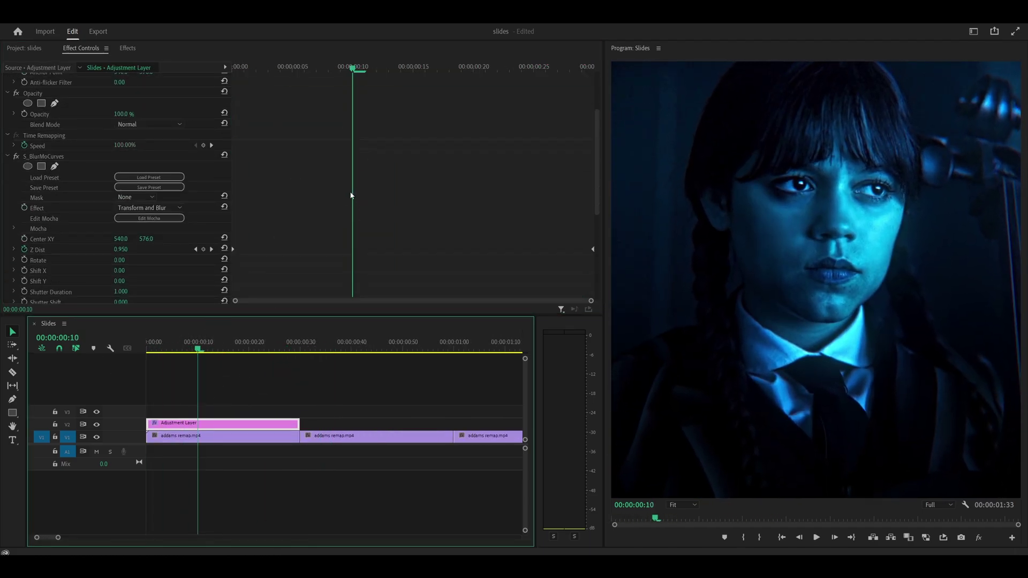
{"action": "scroll", "coordinate": [351, 195], "scroll_direction": "down", "scroll_amount": 2}
{"action": "left_click", "coordinate": [50, 199]}
{"action": "left_click_drag", "start_coordinate": [284, 68], "coordinate": [232, 68]}
{"action": "key", "text": "space"}
{"action": "key", "text": "space"}
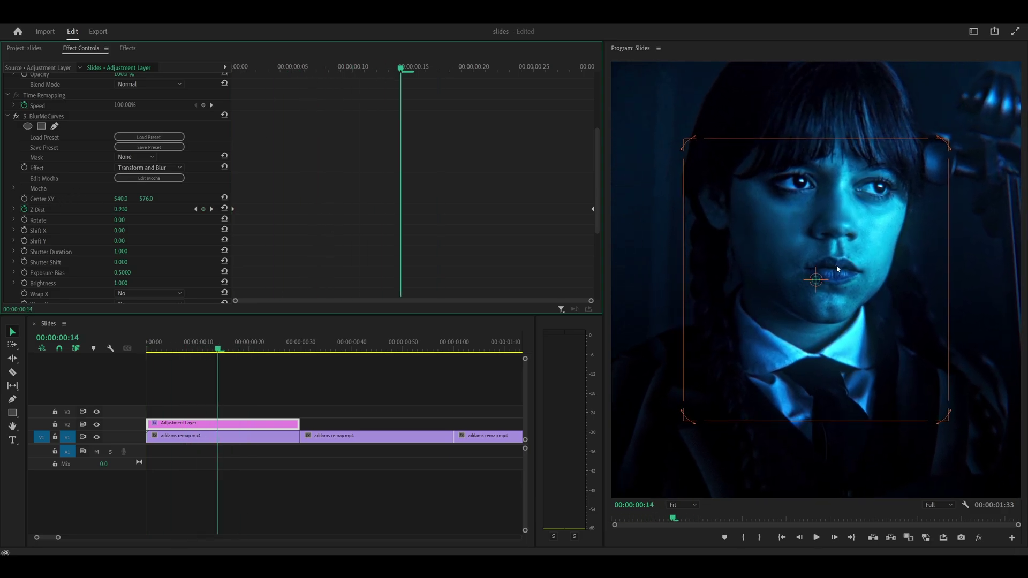
{"action": "left_click_drag", "start_coordinate": [809, 275], "coordinate": [822, 268]}
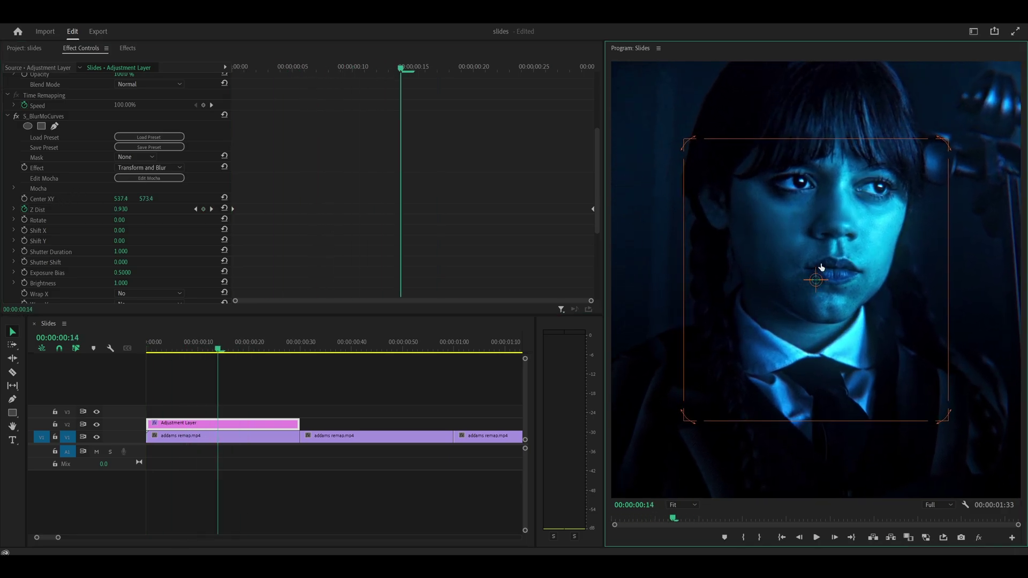
{"action": "left_click", "coordinate": [838, 191]}
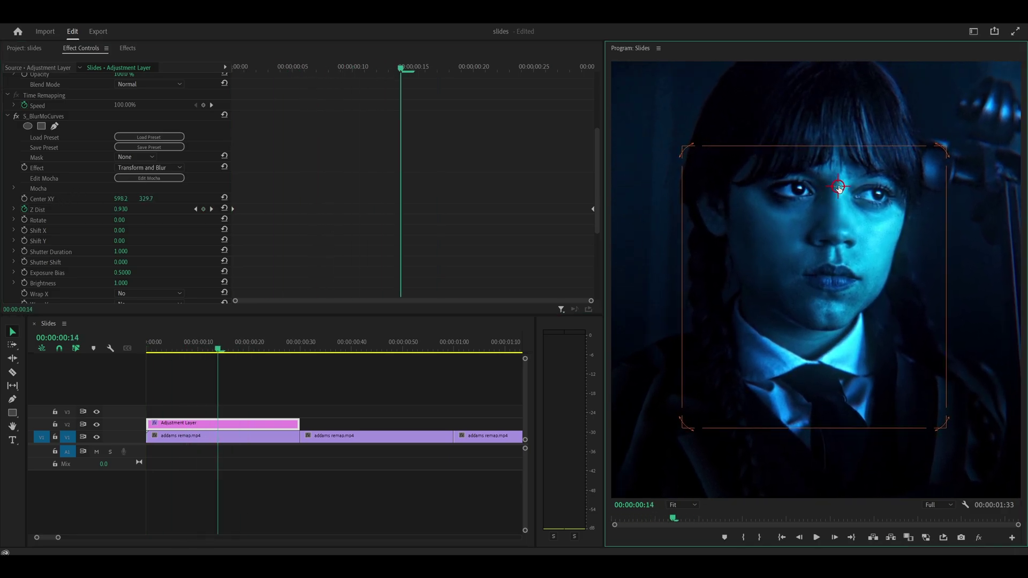
{"action": "left_click_drag", "start_coordinate": [838, 187], "coordinate": [833, 151]}
Play the first clip to preview the zoom with the repositioned center, and return to the start
{"action": "left_click", "coordinate": [263, 64]}
{"action": "key", "text": "space"}
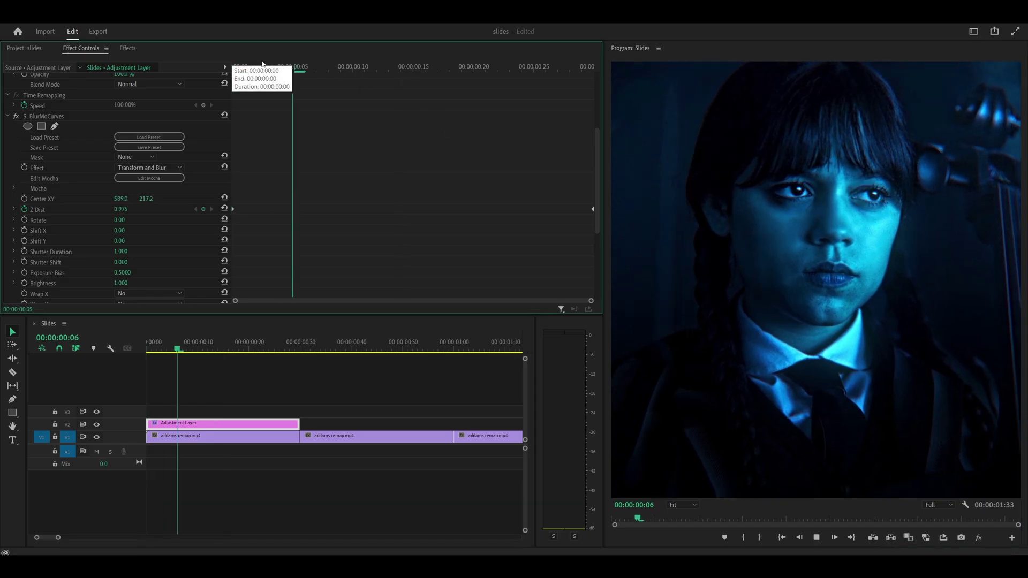
{"action": "left_click", "coordinate": [265, 67]}
{"action": "key", "text": "space"}
{"action": "key", "text": "Home"}
Keyframe Rotate from 0.00 on the adjustment layer's first frame to 2.00 at its end
{"action": "scroll", "coordinate": [221, 193], "scroll_direction": "down", "scroll_amount": 3}
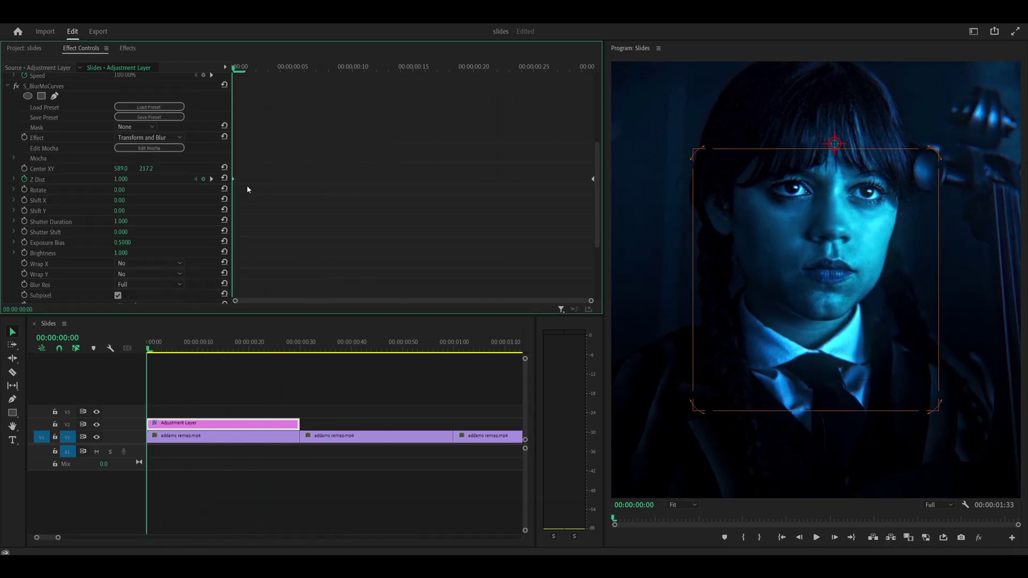
{"action": "left_click", "coordinate": [25, 190]}
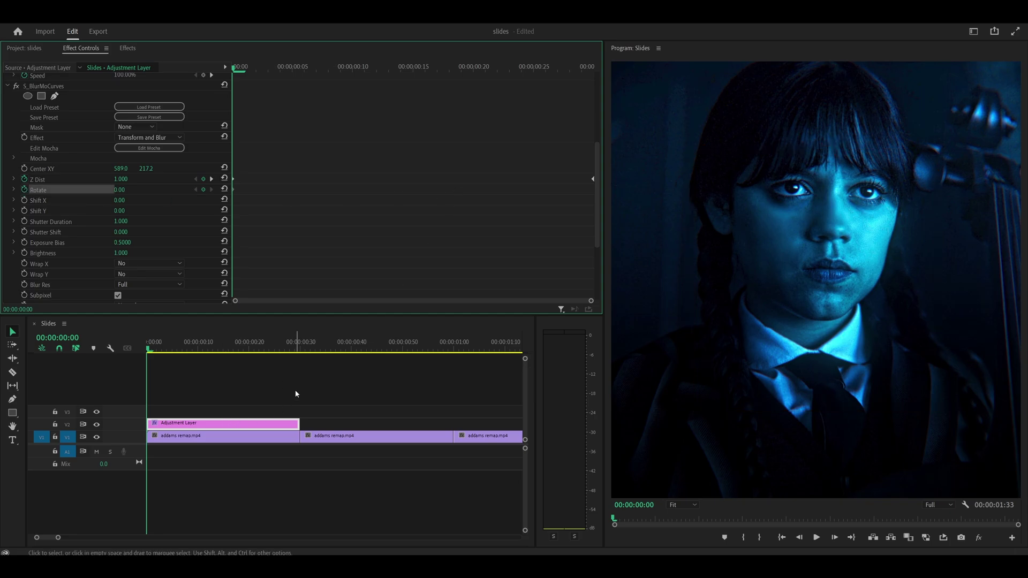
{"action": "scroll", "coordinate": [294, 389], "scroll_direction": "up", "scroll_amount": 2}
{"action": "left_click", "coordinate": [309, 348]}
{"action": "left_click", "coordinate": [302, 348]}
{"action": "left_click", "coordinate": [292, 424]}
{"action": "scroll", "coordinate": [336, 195], "scroll_direction": "down", "scroll_amount": 3}
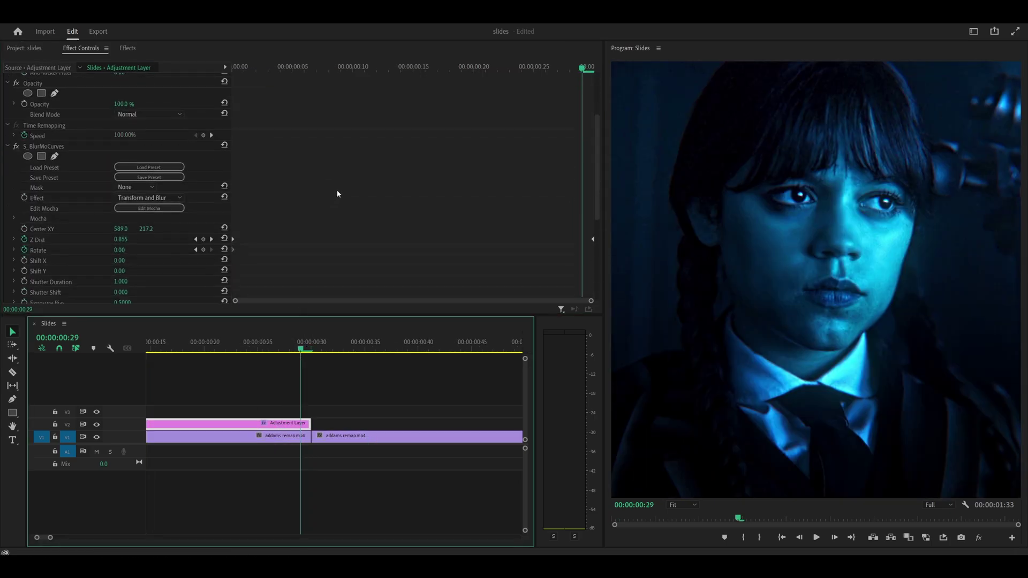
{"action": "left_click", "coordinate": [123, 250]}
{"action": "type", "text": "2"}
{"action": "key", "text": "Return"}
{"action": "scroll", "coordinate": [593, 214], "scroll_direction": "down", "scroll_amount": 2}
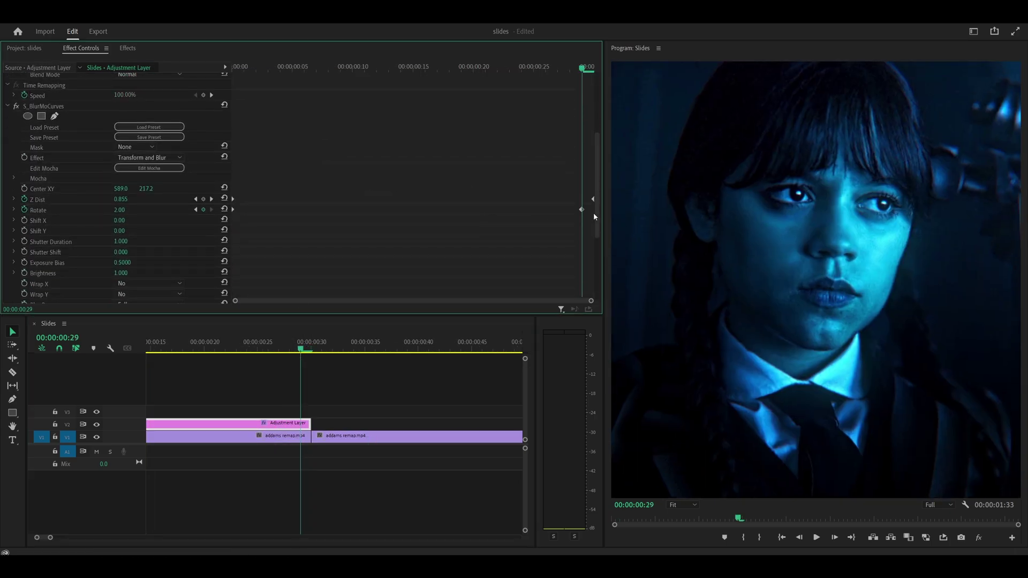
{"action": "scroll", "coordinate": [395, 371], "scroll_direction": "down", "scroll_amount": 2}
Play the first clip to preview the combined zoom and rotation, and return to the sequence start
{"action": "left_click_drag", "start_coordinate": [187, 348], "coordinate": [194, 348]}
{"action": "key", "text": "space"}
{"action": "key", "text": "Home"}
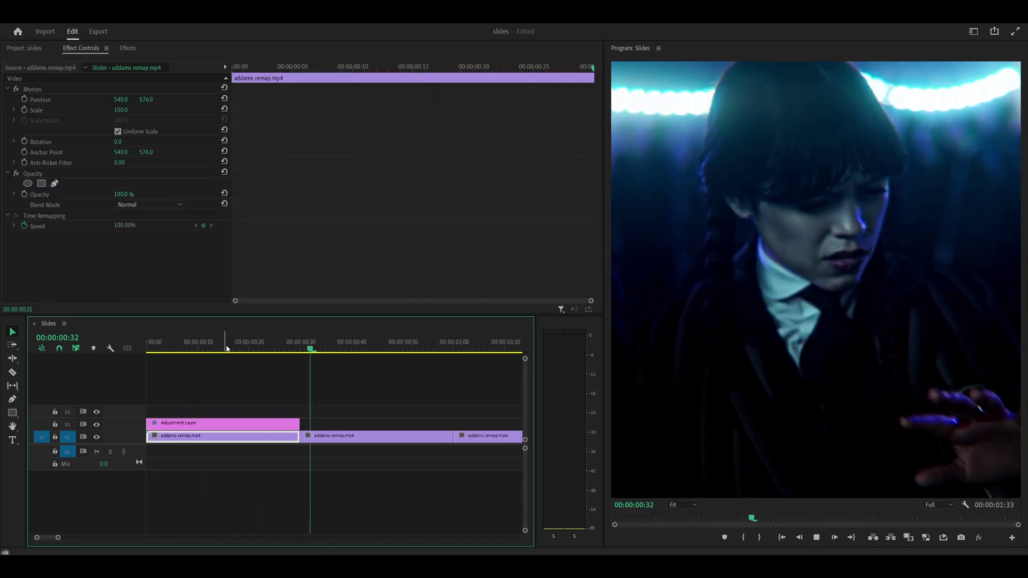
{"action": "key", "text": "space"}
{"action": "key", "text": "Home"}
Duplicate the adjustment layer on V2 so that copies cover the second and third clips
{"action": "scroll", "coordinate": [271, 394], "scroll_direction": "down", "scroll_amount": 2}
{"action": "left_click", "coordinate": [163, 432]}
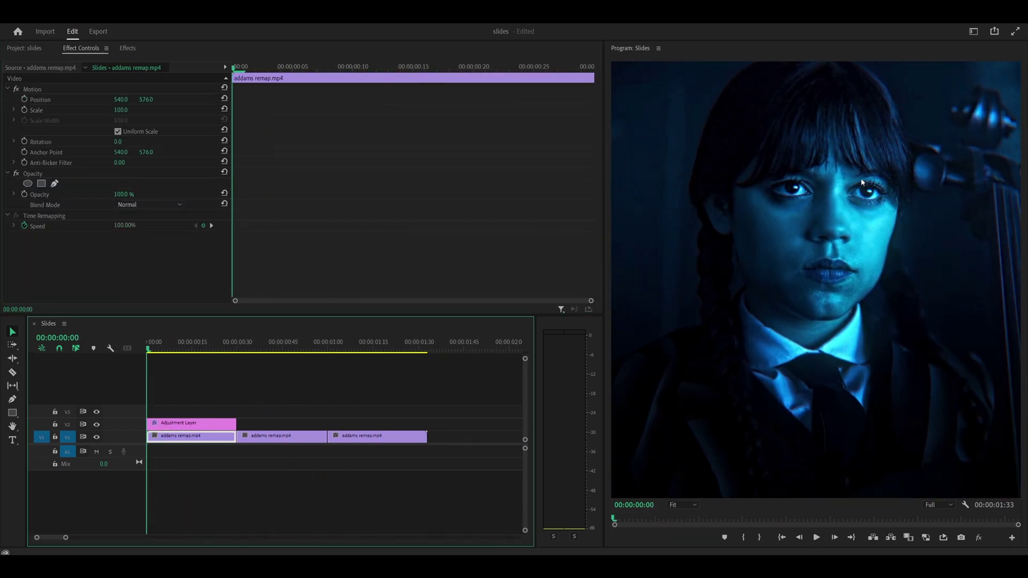
{"action": "left_click", "coordinate": [175, 427]}
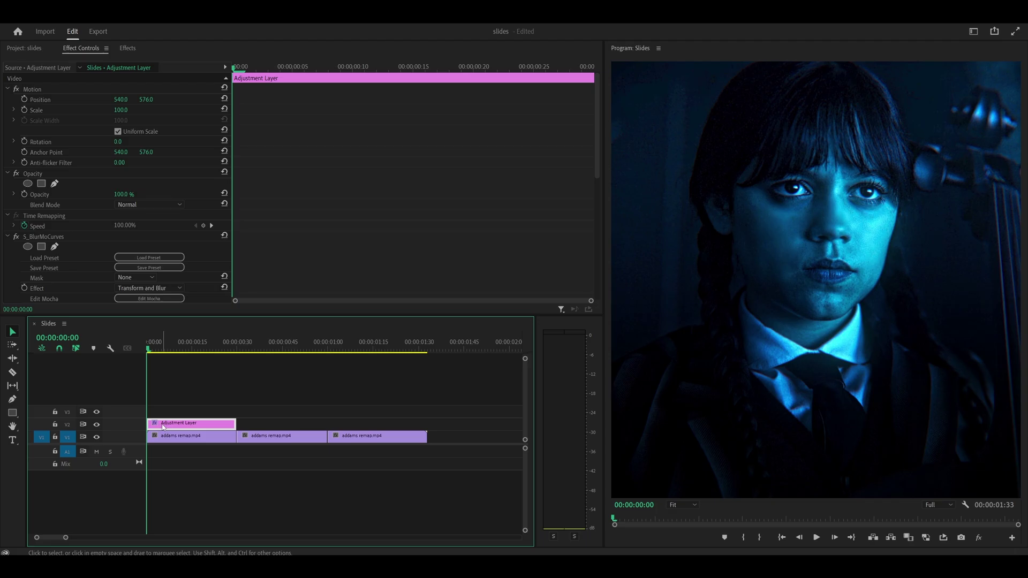
{"action": "left_click_drag", "start_coordinate": [162, 426], "coordinate": [400, 423], "text": "alt"}
{"action": "left_click", "coordinate": [272, 425]}
Fit the third adjustment layer to its clip and move its final Z Dist and Rotate keyframes to the layer's end
{"action": "scroll", "coordinate": [272, 428], "scroll_direction": "up", "scroll_amount": 2}
{"action": "scroll", "coordinate": [360, 419], "scroll_direction": "down", "scroll_amount": 2}
{"action": "scroll", "coordinate": [326, 421], "scroll_direction": "up", "scroll_amount": 1}
{"action": "left_click", "coordinate": [361, 355]}
{"action": "left_click", "coordinate": [361, 345]}
{"action": "left_click", "coordinate": [390, 424]}
{"action": "scroll", "coordinate": [402, 414], "scroll_direction": "up", "scroll_amount": 1}
{"action": "scroll", "coordinate": [484, 154], "scroll_direction": "down", "scroll_amount": 5}
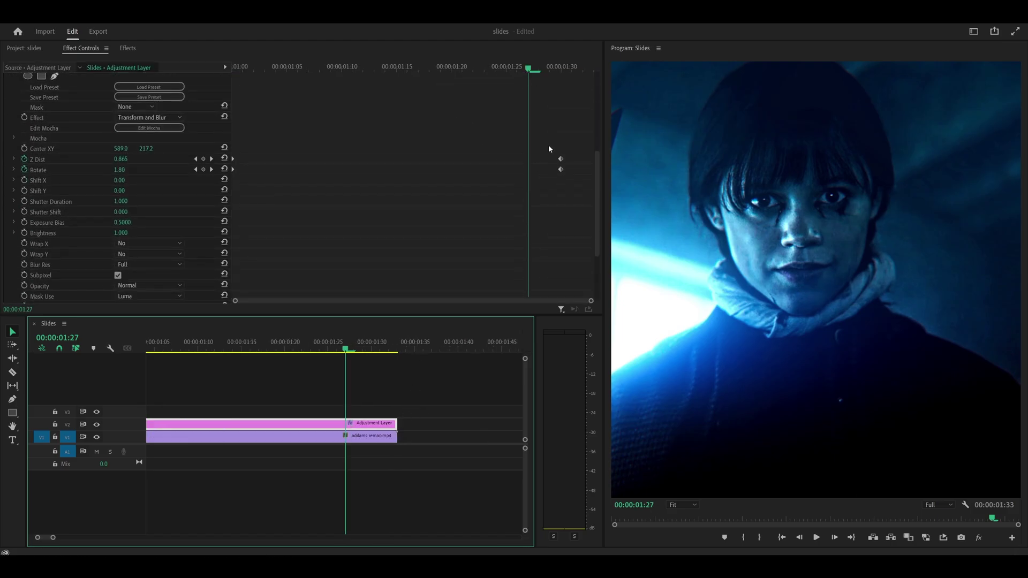
{"action": "left_click_drag", "start_coordinate": [549, 148], "coordinate": [568, 184]}
{"action": "scroll", "coordinate": [435, 432], "scroll_direction": "down", "scroll_amount": 2}
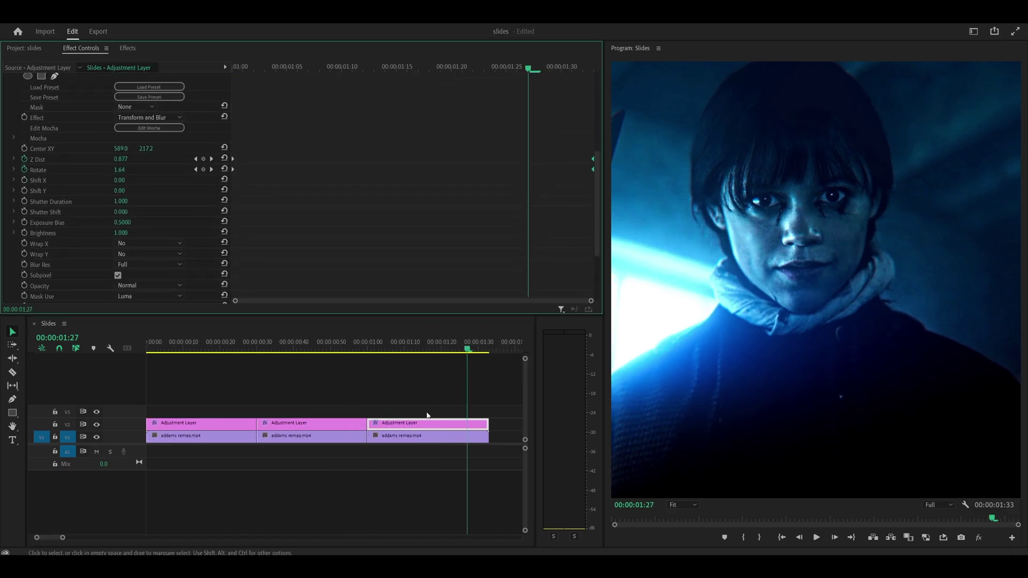
Play the sequence from the start to preview the zoom and rotation across all three clips
{"action": "left_click", "coordinate": [172, 349]}
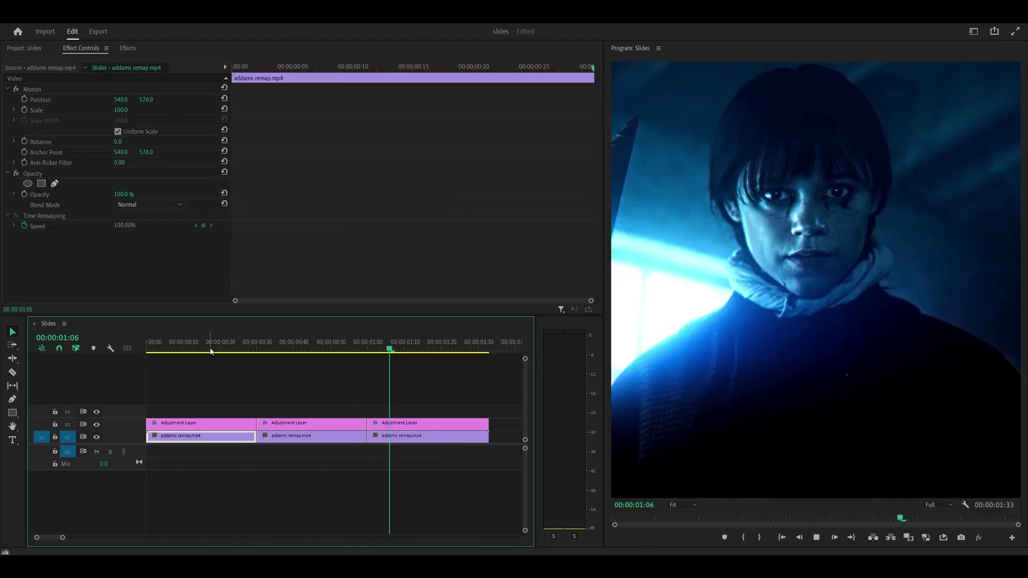
{"action": "left_click_drag", "start_coordinate": [199, 349], "coordinate": [146, 353]}
{"action": "key", "text": "space"}
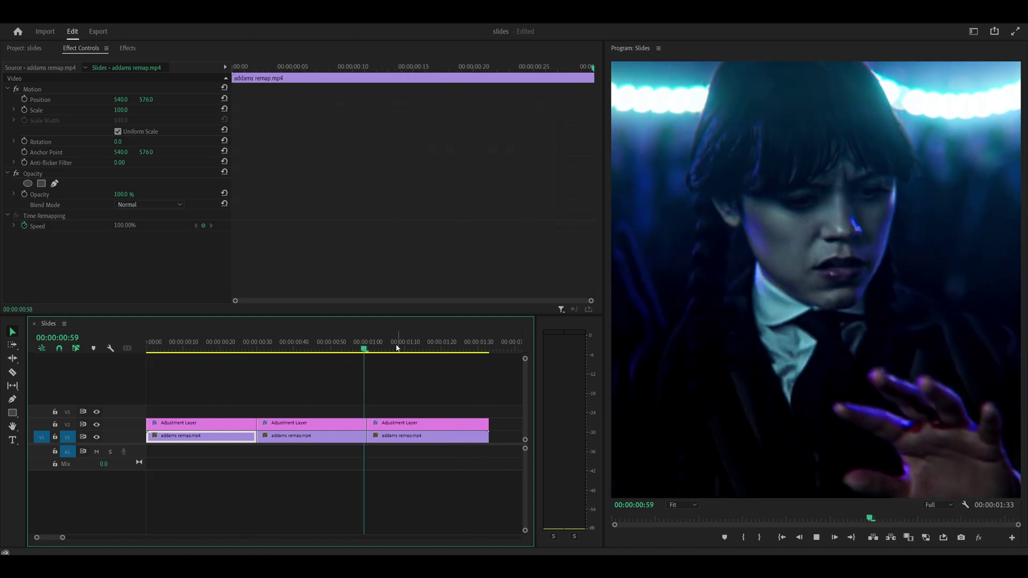
Reposition the third adjustment layer's BlurMoCurves center onto the character's face and preview the result
{"action": "left_click", "coordinate": [396, 347]}
{"action": "left_click", "coordinate": [407, 425]}
{"action": "scroll", "coordinate": [60, 242], "scroll_direction": "down", "scroll_amount": 3}
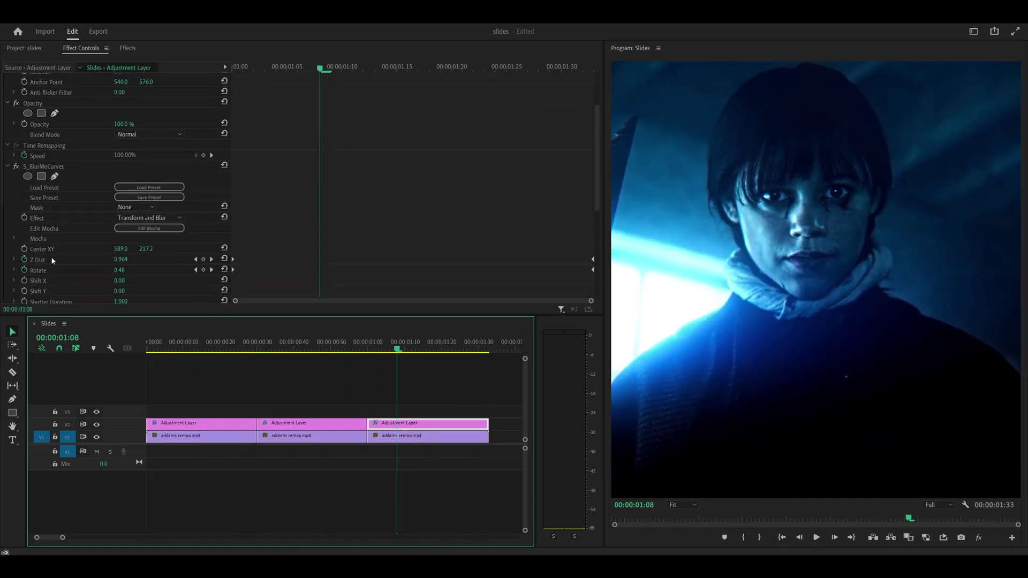
{"action": "left_click", "coordinate": [43, 249]}
{"action": "left_click_drag", "start_coordinate": [834, 151], "coordinate": [773, 172]}
{"action": "key", "text": "space"}
{"action": "left_click_drag", "start_coordinate": [370, 349], "coordinate": [302, 350]}
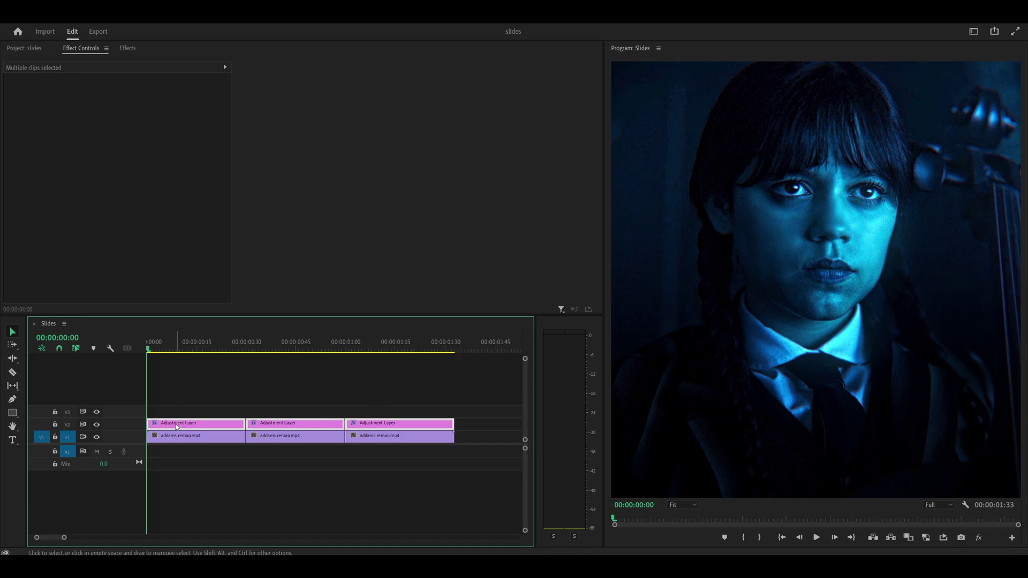
Move the three adjustment layers up to V3 and place a new one on V2, matching the first clip's length
{"action": "left_click_drag", "start_coordinate": [175, 423], "coordinate": [176, 410]}
{"action": "left_click", "coordinate": [198, 386]}
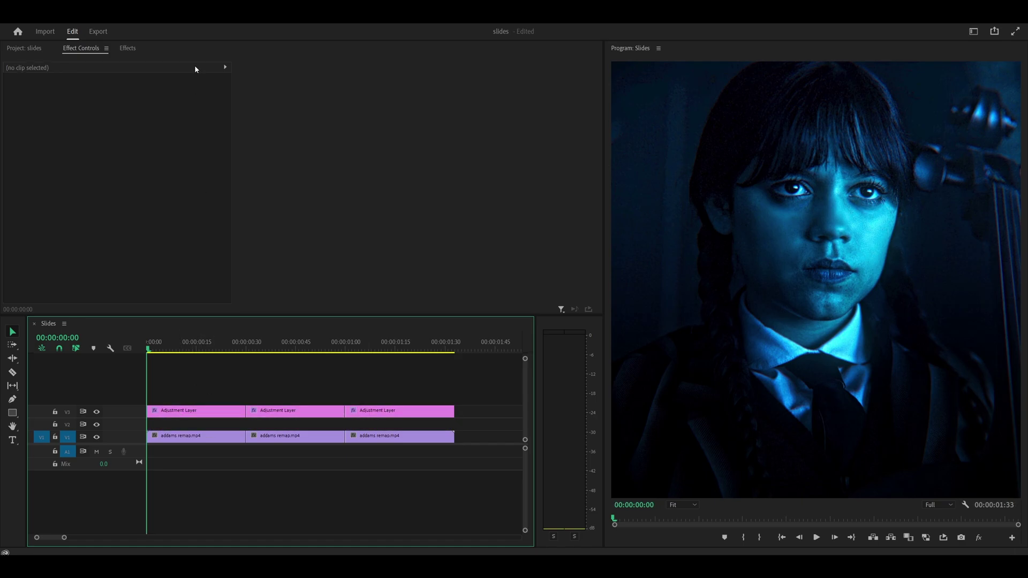
{"action": "left_click", "coordinate": [37, 48]}
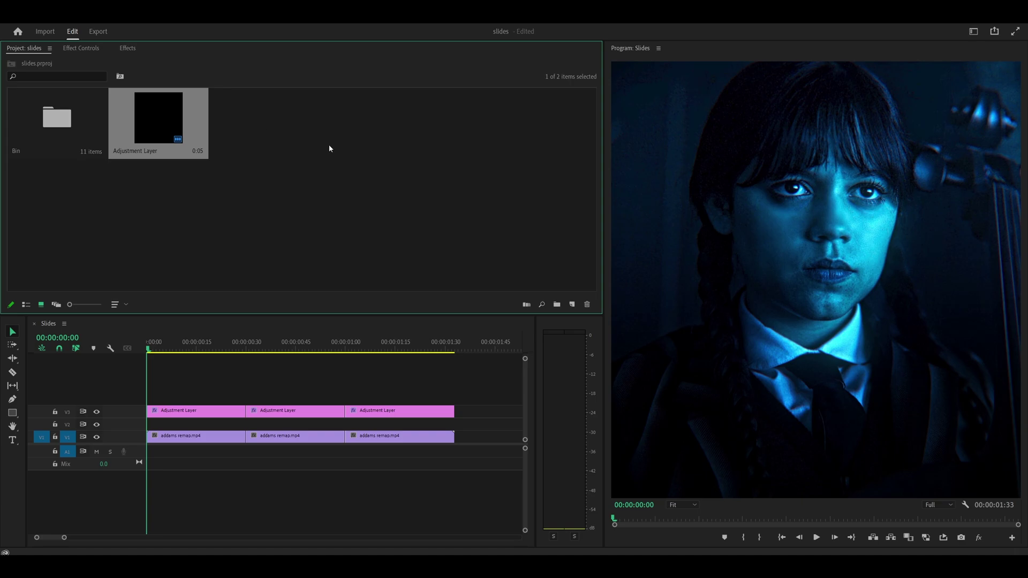
{"action": "left_click_drag", "start_coordinate": [155, 116], "coordinate": [244, 424]}
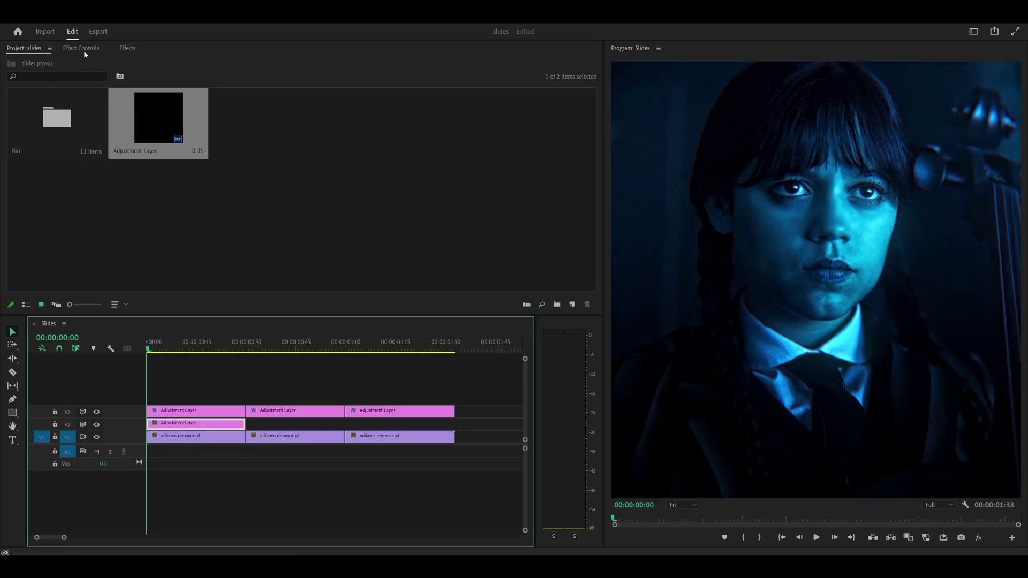
Find the S_BlurDirectional effect, apply it to the V2 adjustment layer and bring up its parameters
{"action": "left_click", "coordinate": [84, 49]}
{"action": "left_click", "coordinate": [128, 48]}
{"action": "left_click", "coordinate": [68, 61]}
{"action": "type", "text": "s"}
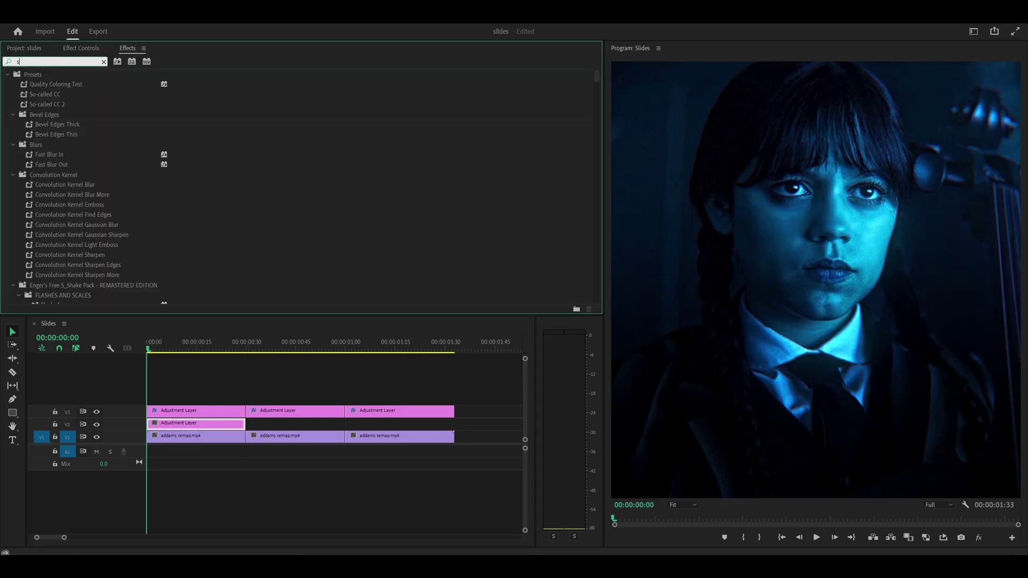
{"action": "type", "text": "_blurdir"}
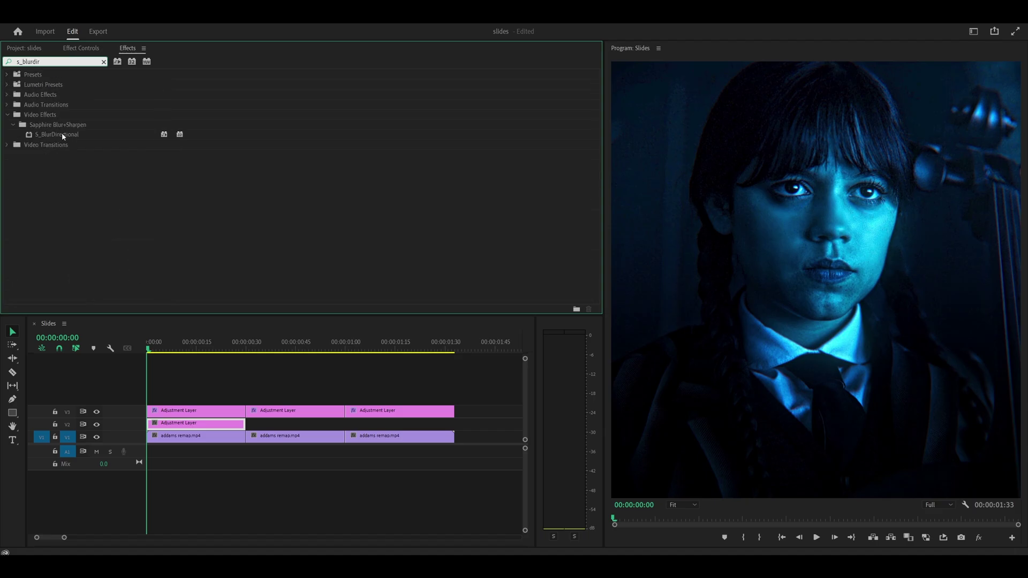
{"action": "left_click", "coordinate": [110, 134]}
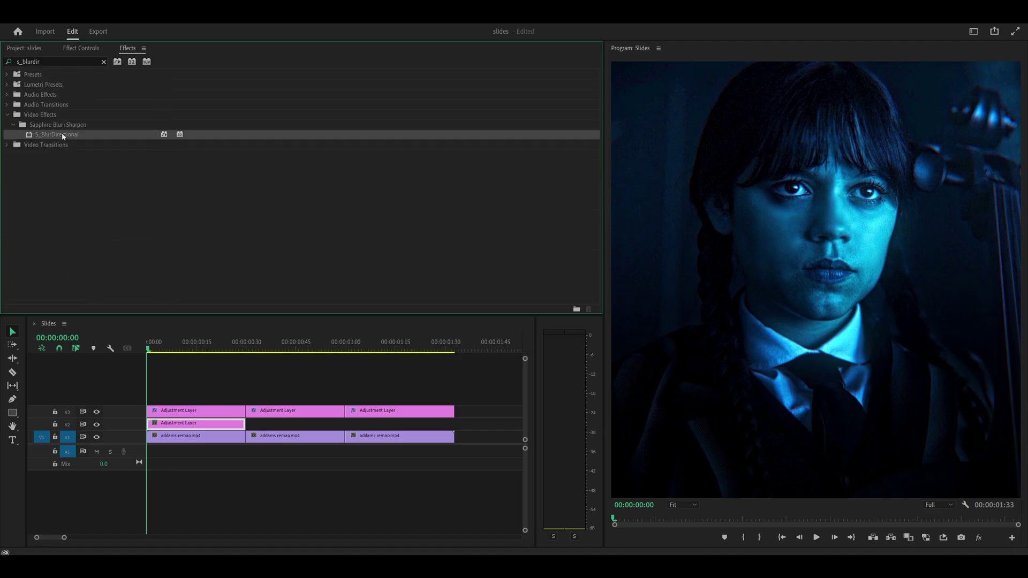
{"action": "left_click", "coordinate": [85, 49]}
{"action": "scroll", "coordinate": [341, 217], "scroll_direction": "down", "scroll_amount": 6}
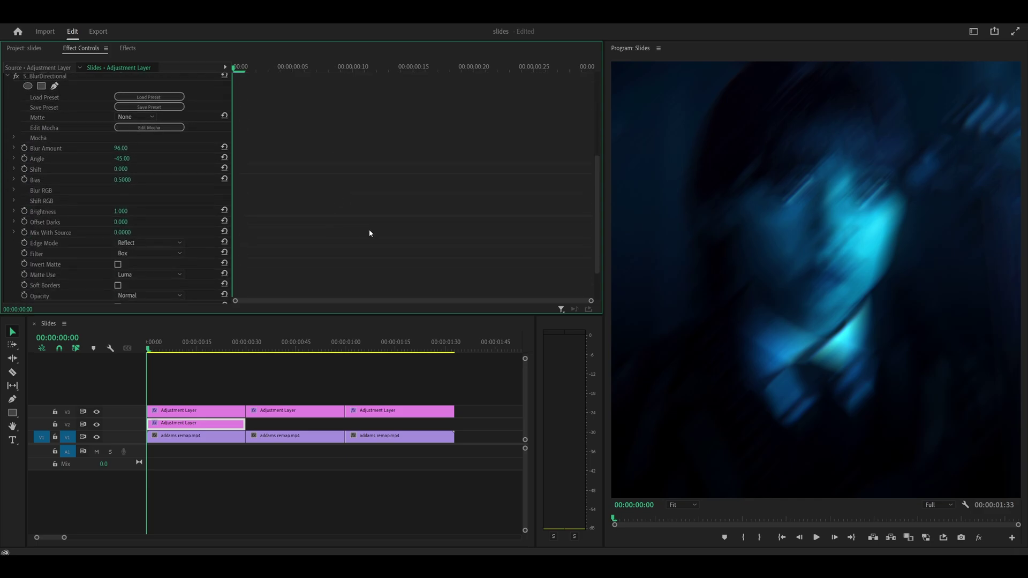
Save the project and keyframe S_BlurDirectional's Blur Amount at 200 on the adjustment layer's first frame
{"action": "key", "text": "ctrl+s"}
{"action": "key", "text": "Right"}
{"action": "key", "text": "Left"}
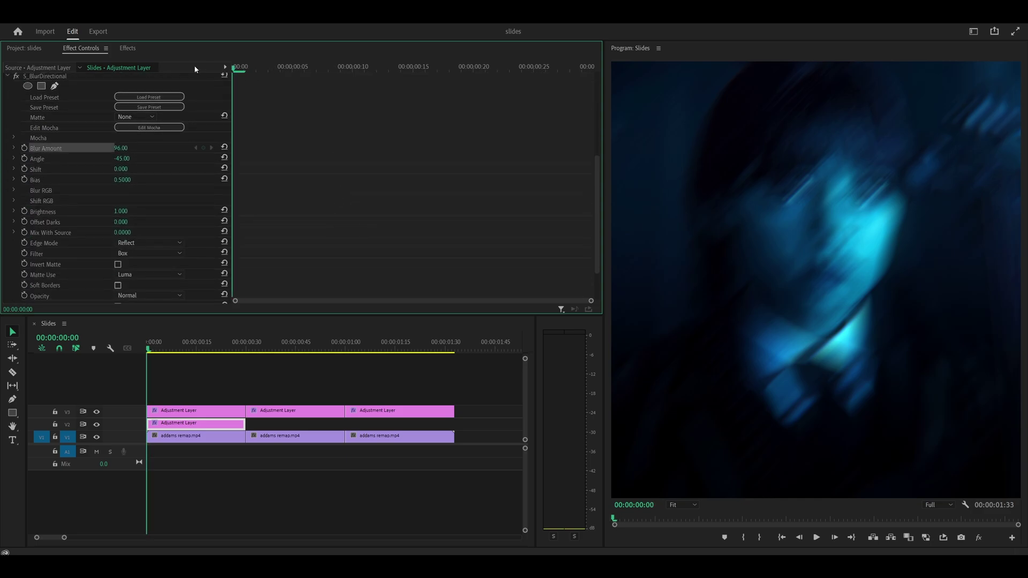
{"action": "left_click", "coordinate": [24, 148]}
{"action": "left_click", "coordinate": [124, 148]}
{"action": "type", "text": "2"}
{"action": "key", "text": "Return"}
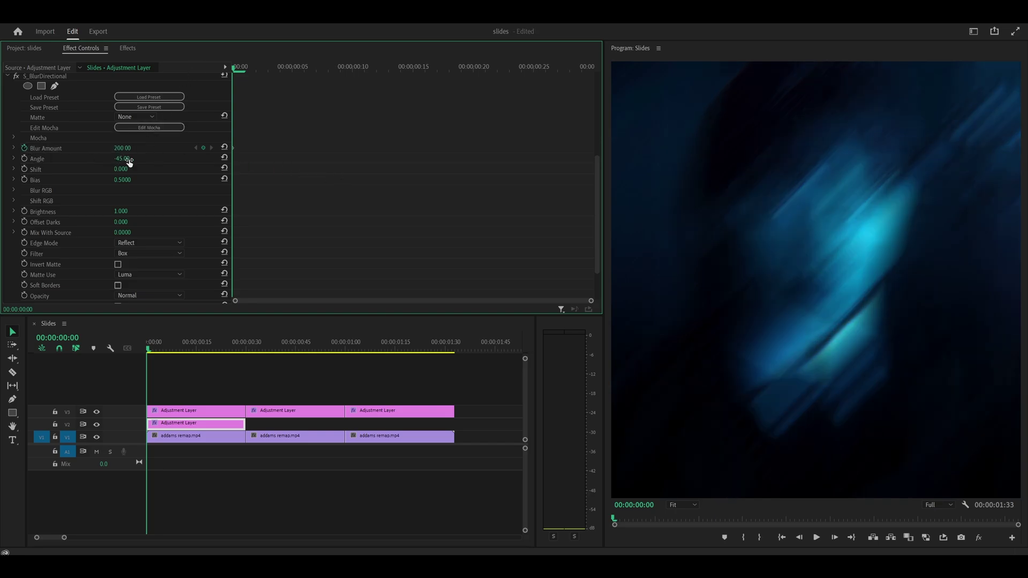
Set the blur Angle to 90 and keyframe Shift at 4 on the first frame
{"action": "left_click", "coordinate": [122, 158]}
{"action": "type", "text": "90"}
{"action": "key", "text": "Return"}
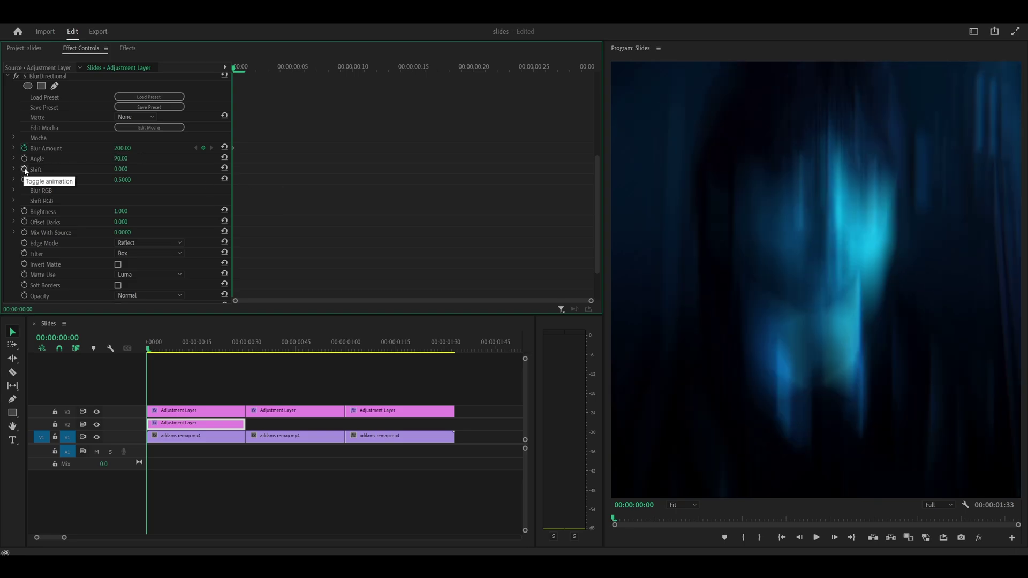
{"action": "left_click", "coordinate": [25, 170]}
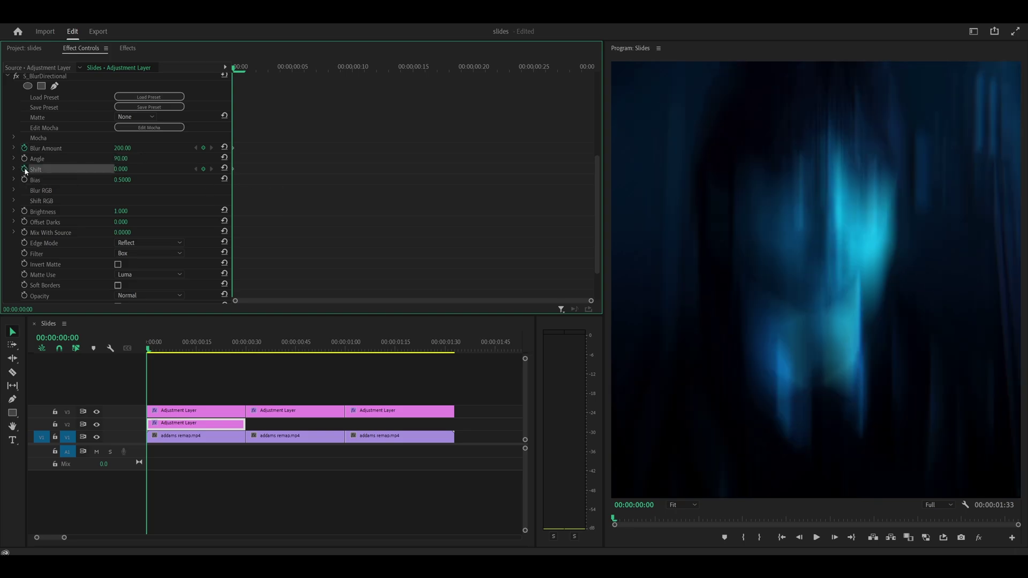
{"action": "left_click", "coordinate": [124, 170]}
{"action": "type", "text": "4"}
{"action": "key", "text": "Return"}
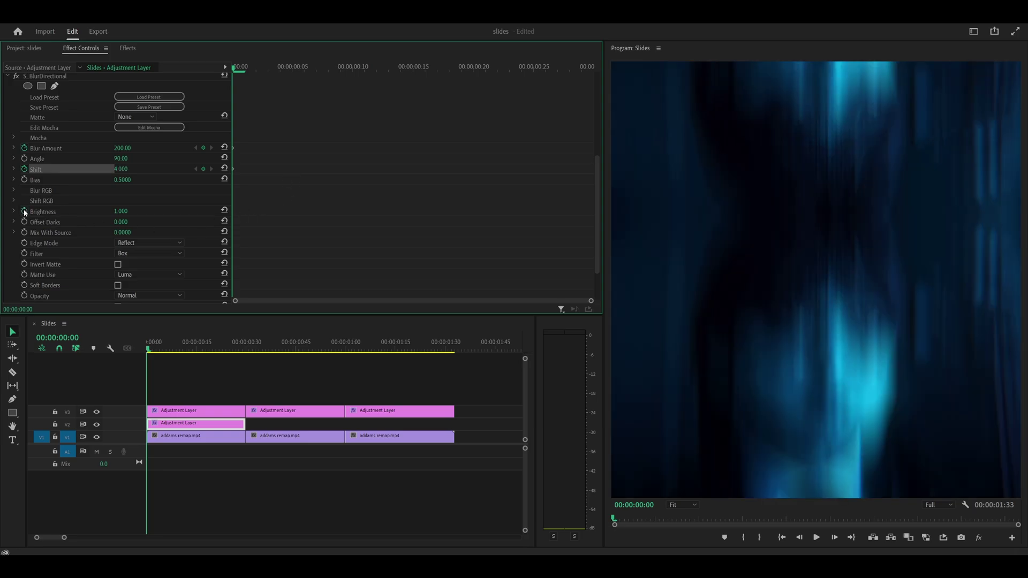
Keyframe Brightness at 2 on the first frame and save the project
{"action": "left_click", "coordinate": [24, 212]}
{"action": "left_click", "coordinate": [128, 212]}
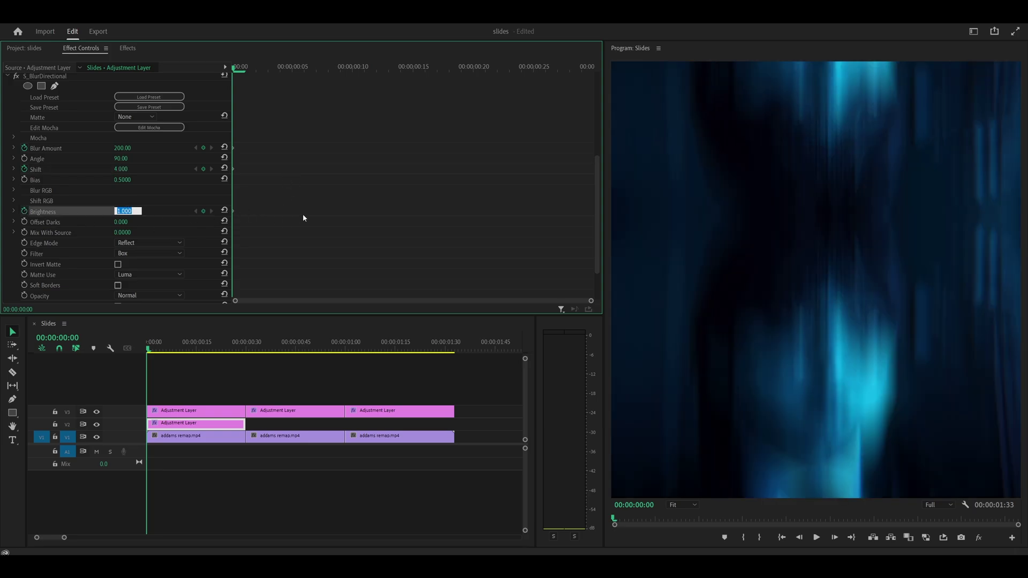
{"action": "type", "text": "2"}
{"action": "key", "text": "Return"}
{"action": "key", "text": "ctrl+s"}
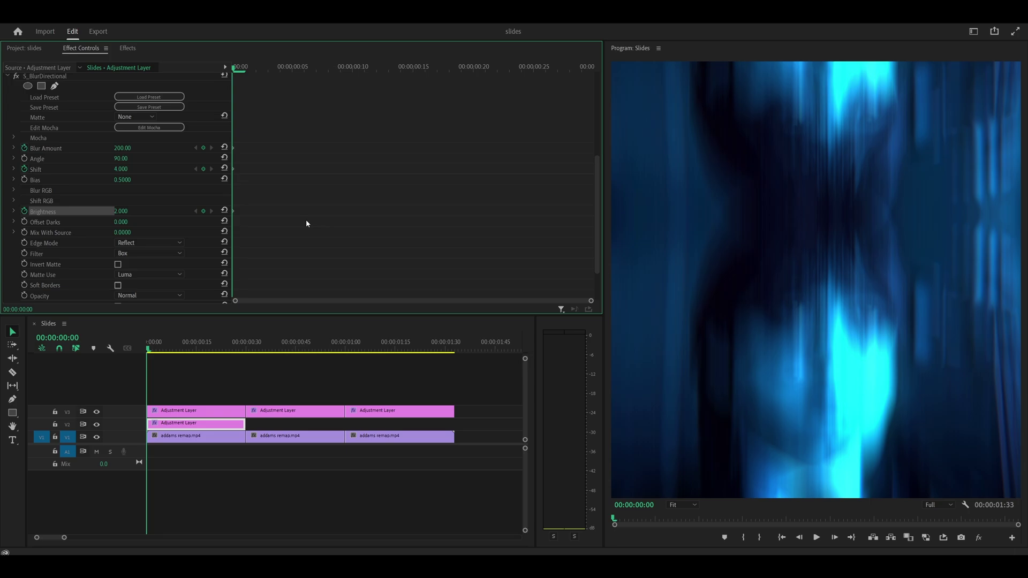
Add a Shift keyframe of -2 at 00:00:00:05
{"action": "key", "text": "shift+Right"}
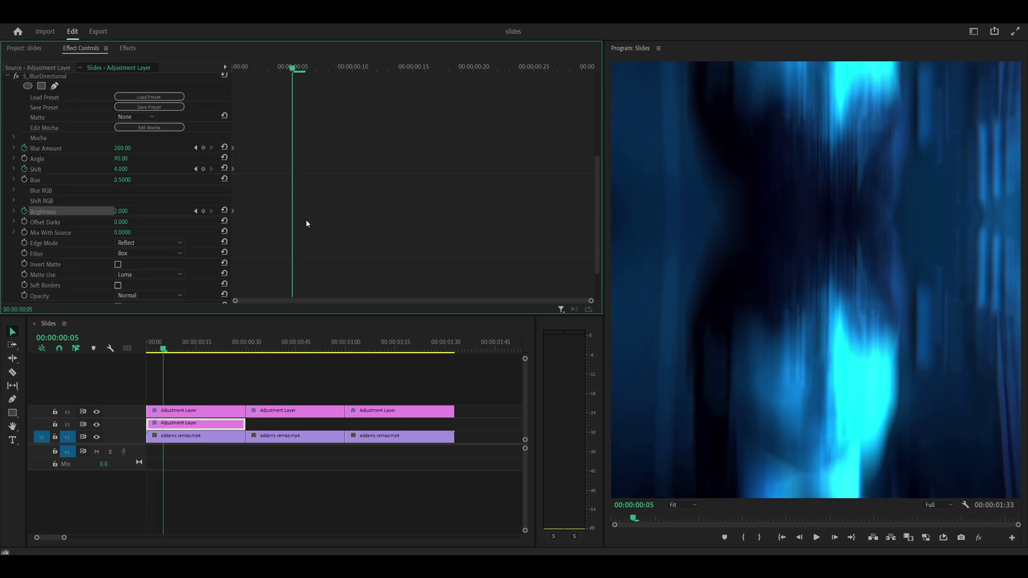
{"action": "key", "text": "shift+Left"}
{"action": "key", "text": "shift+Right"}
{"action": "left_click", "coordinate": [128, 168]}
{"action": "type", "text": "-"}
{"action": "key", "text": "Return"}
At 00:00:00:10, set both Shift and Brightness to 1 and save the project
{"action": "key", "text": "shift+Right"}
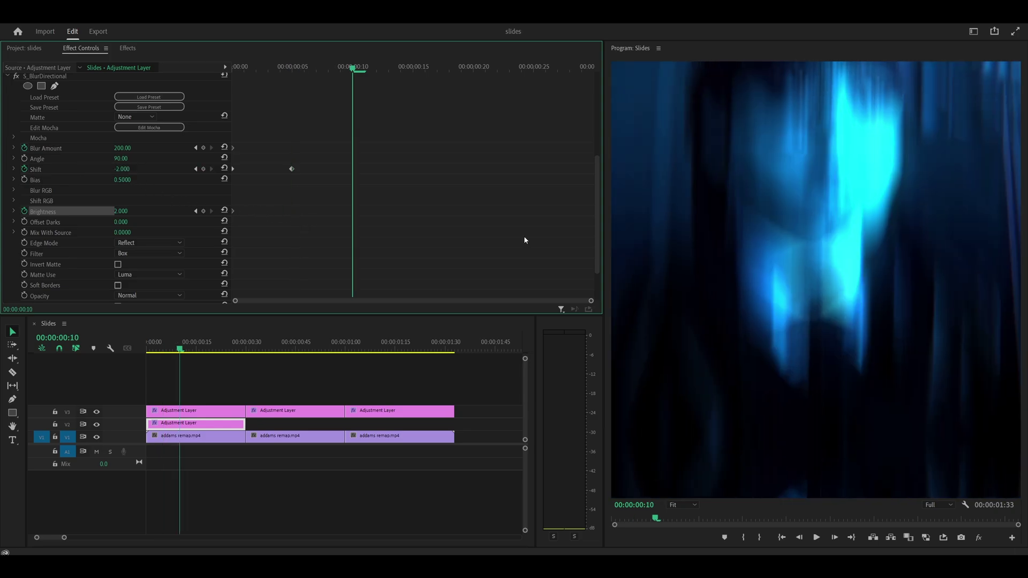
{"action": "left_click", "coordinate": [134, 169]}
{"action": "type", "text": "1"}
{"action": "key", "text": "Return"}
{"action": "left_click", "coordinate": [123, 211]}
{"action": "type", "text": "1"}
{"action": "key", "text": "Return"}
{"action": "key", "text": "ctrl+s"}
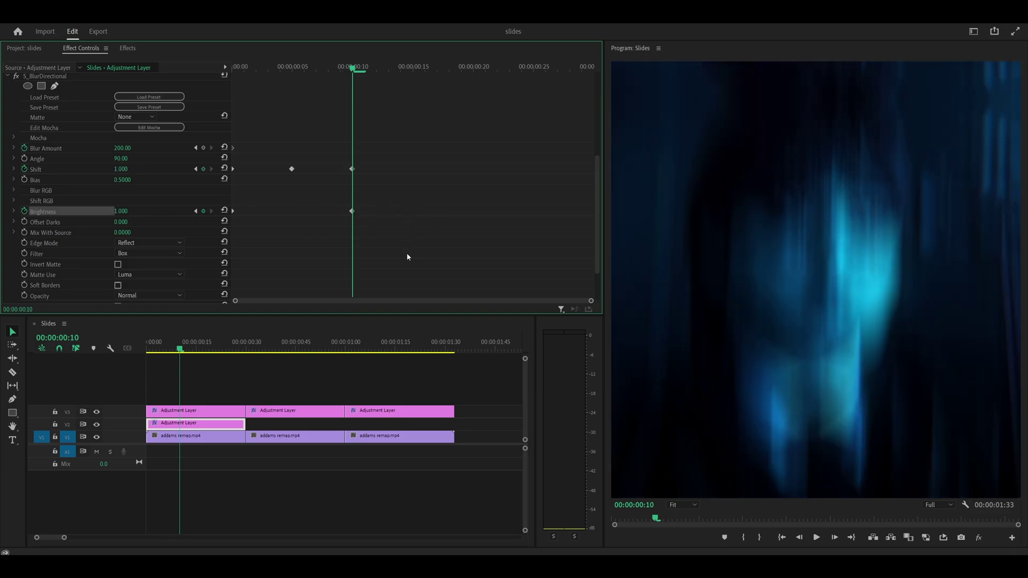
At 00:00:00:20, set Blur Amount and Shift to 0 to end the blur
{"action": "key", "text": "shift+Right"}
{"action": "key", "text": "shift+Right"}
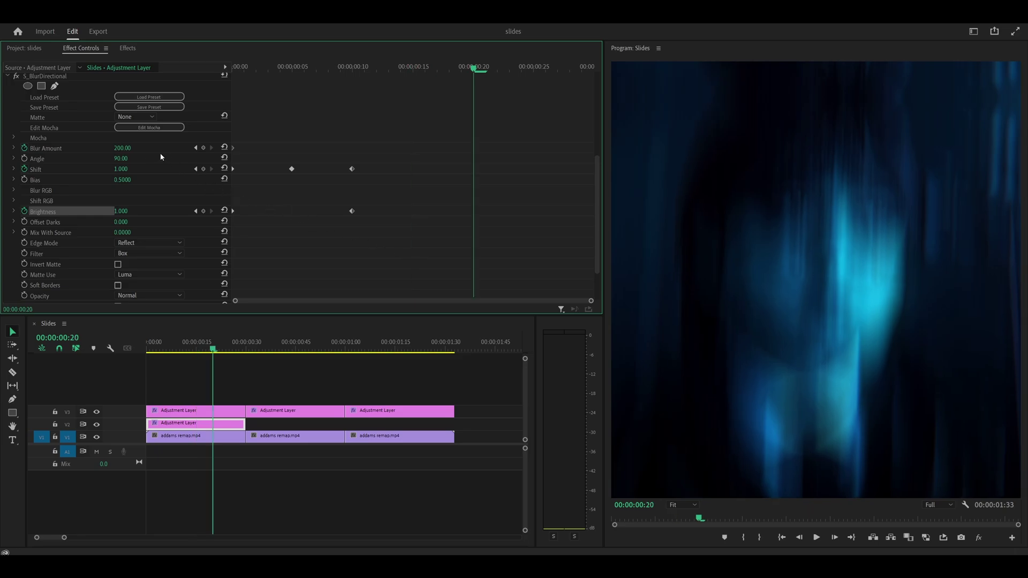
{"action": "left_click", "coordinate": [129, 148]}
{"action": "type", "text": "0"}
{"action": "left_click", "coordinate": [131, 168]}
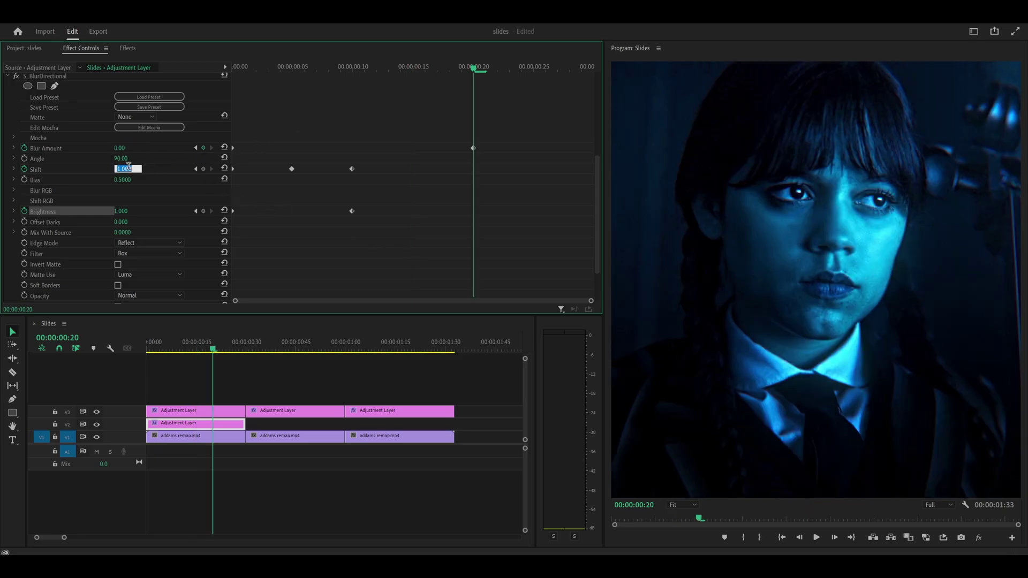
{"action": "type", "text": "0"}
{"action": "left_click", "coordinate": [313, 107]}
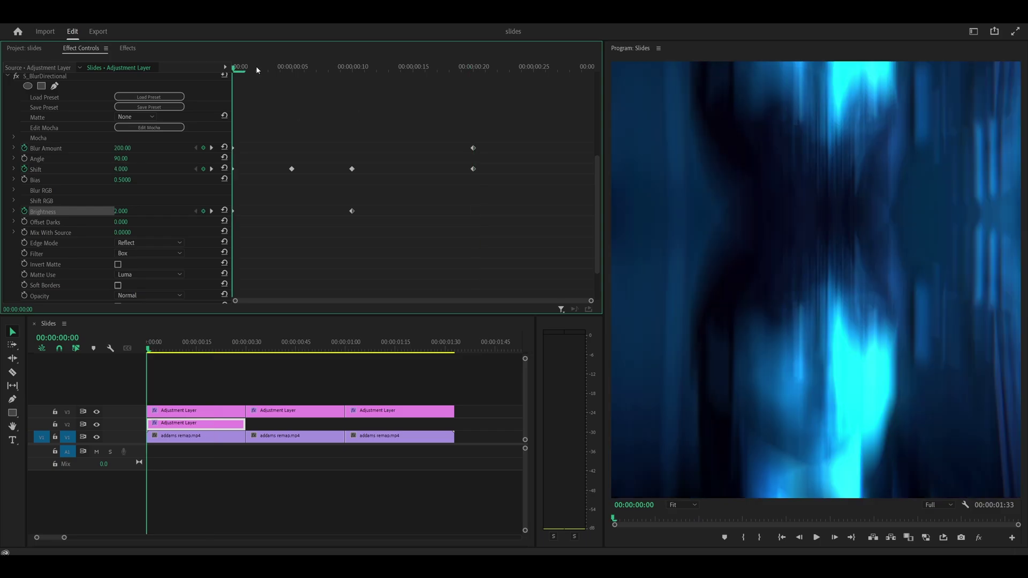
Scrub and play the first clip to preview the directional blur animation
{"action": "left_click_drag", "start_coordinate": [256, 66], "coordinate": [481, 108]}
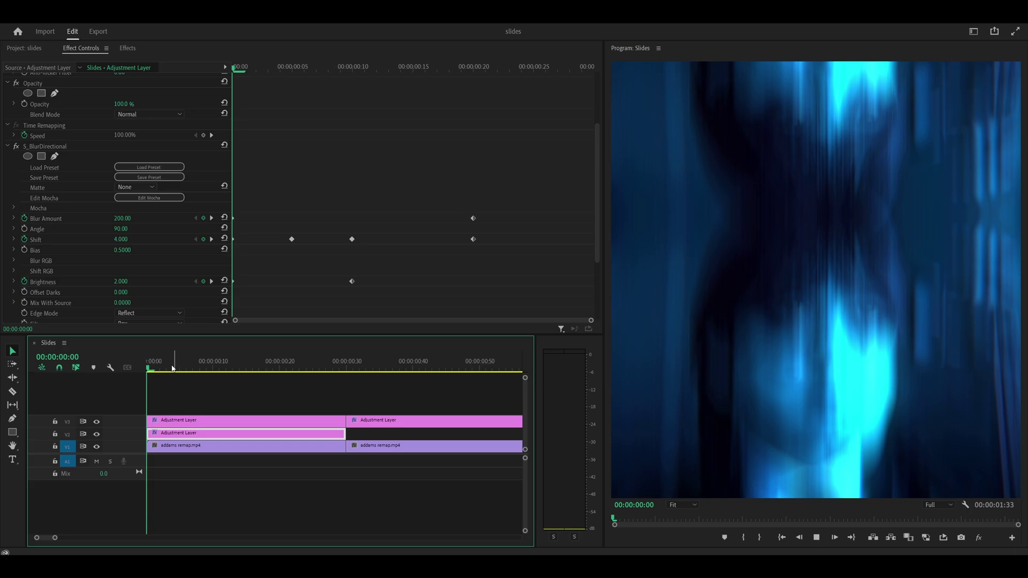
{"action": "scroll", "coordinate": [213, 392], "scroll_direction": "down", "scroll_amount": 1}
{"action": "left_click", "coordinate": [214, 446]}
{"action": "key", "text": "space"}
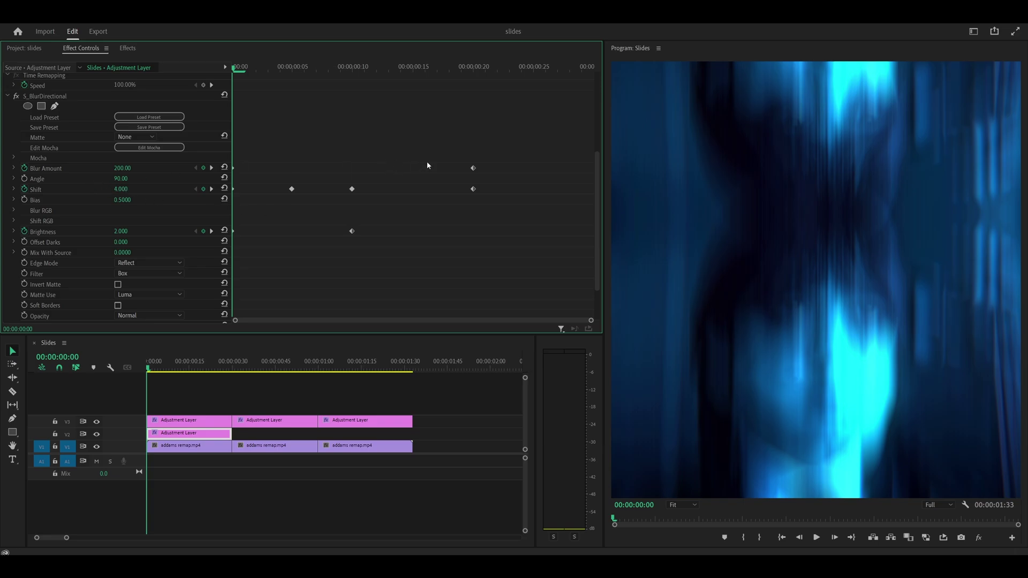
Reshape Blur Amount's velocity curve with a long ease into its last keyframe so the blur drops quickly early, and save
{"action": "left_click", "coordinate": [14, 168]}
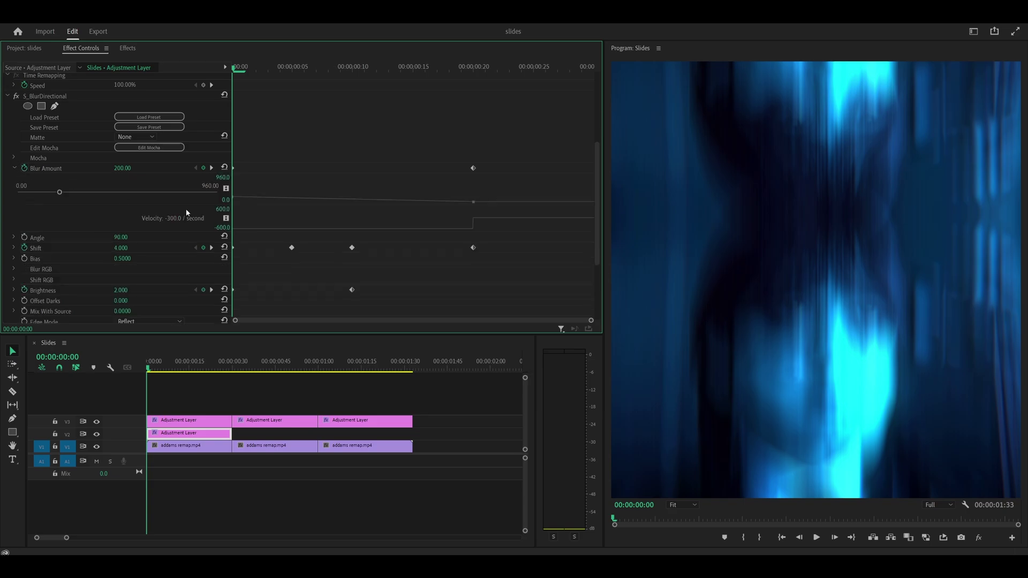
{"action": "left_click", "coordinate": [473, 169]}
{"action": "left_click_drag", "start_coordinate": [453, 230], "coordinate": [324, 221]}
{"action": "left_click", "coordinate": [416, 136]}
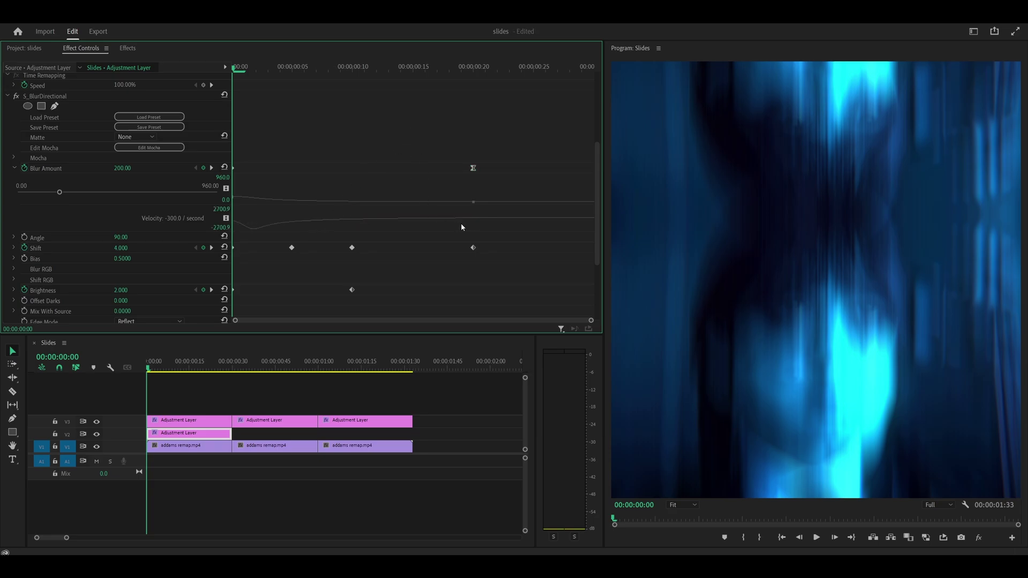
{"action": "left_click", "coordinate": [473, 169]}
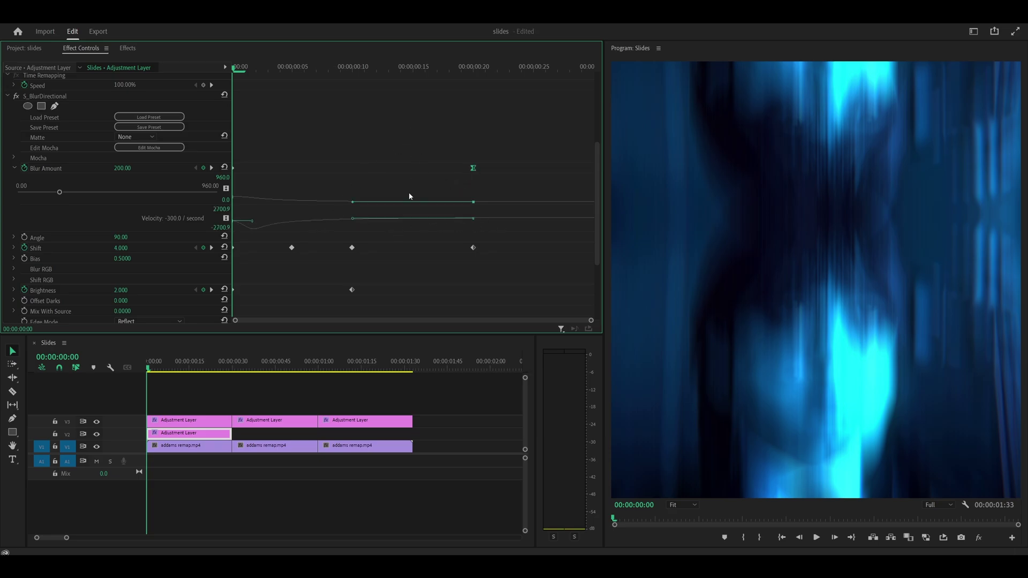
{"action": "left_click_drag", "start_coordinate": [352, 220], "coordinate": [344, 224]}
{"action": "left_click", "coordinate": [421, 138]}
{"action": "left_click", "coordinate": [473, 169]}
{"action": "left_click", "coordinate": [363, 260]}
{"action": "key", "text": "ctrl+s"}
Apply Ease In to the Shift and Brightness keyframes after the first frame, save, and scrub through the result
{"action": "scroll", "coordinate": [363, 260], "scroll_direction": "down", "scroll_amount": 2}
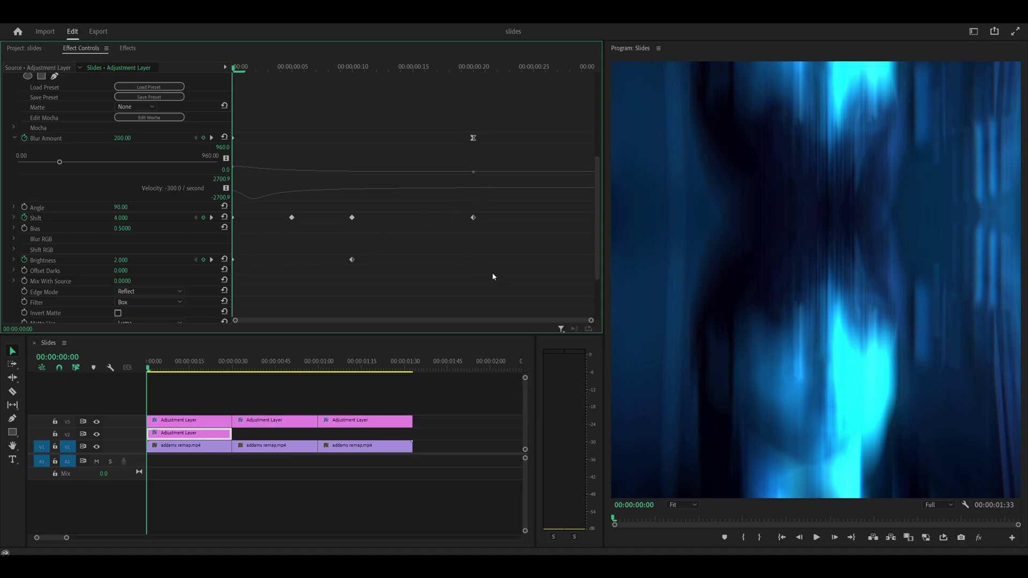
{"action": "left_click_drag", "start_coordinate": [490, 273], "coordinate": [284, 208]}
{"action": "right_click", "coordinate": [293, 219]}
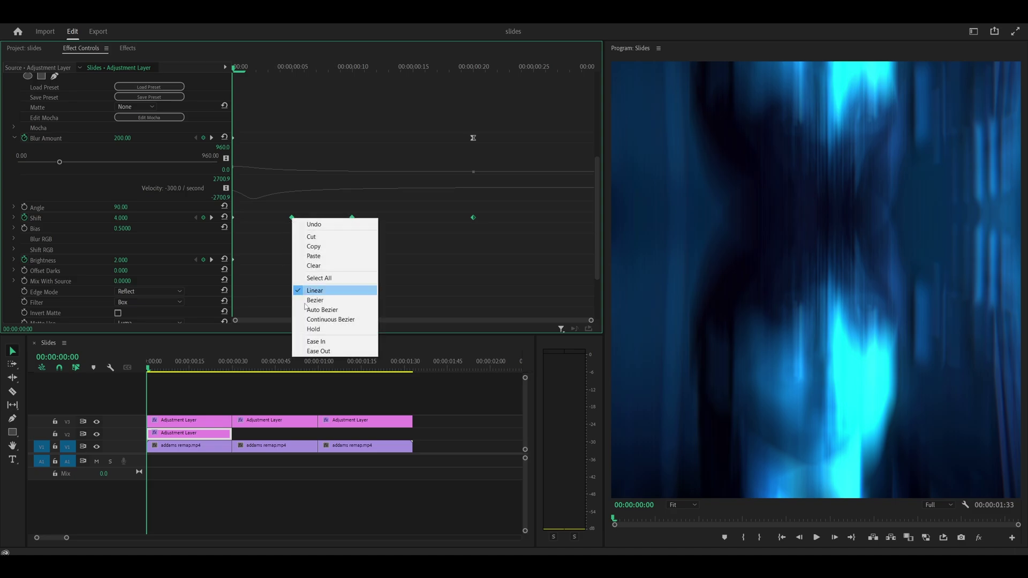
{"action": "left_click", "coordinate": [317, 344]}
{"action": "scroll", "coordinate": [289, 193], "scroll_direction": "up", "scroll_amount": 1}
{"action": "key", "text": "ctrl+s"}
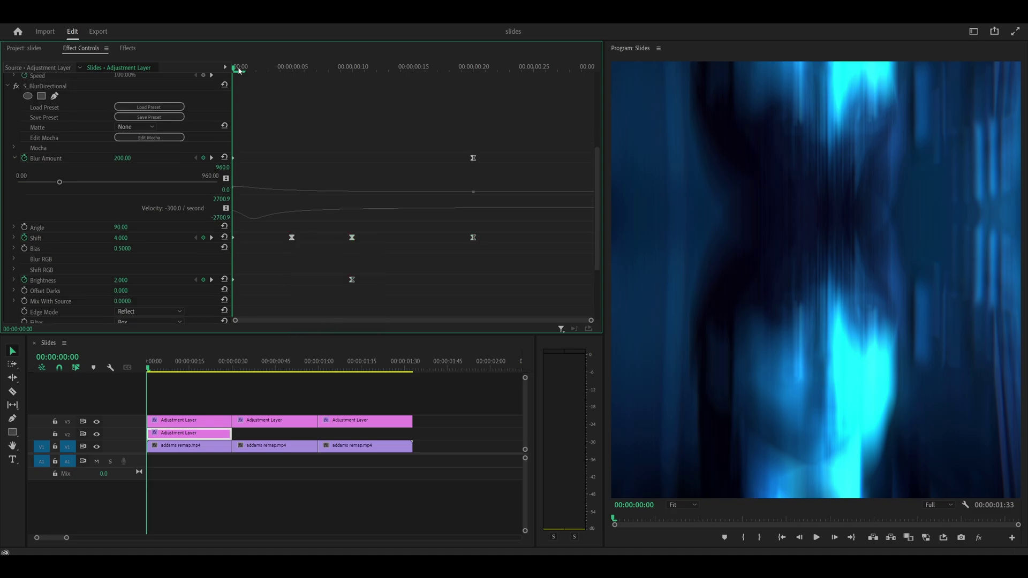
{"action": "left_click_drag", "start_coordinate": [238, 70], "coordinate": [498, 82]}
{"action": "key", "text": "Home"}
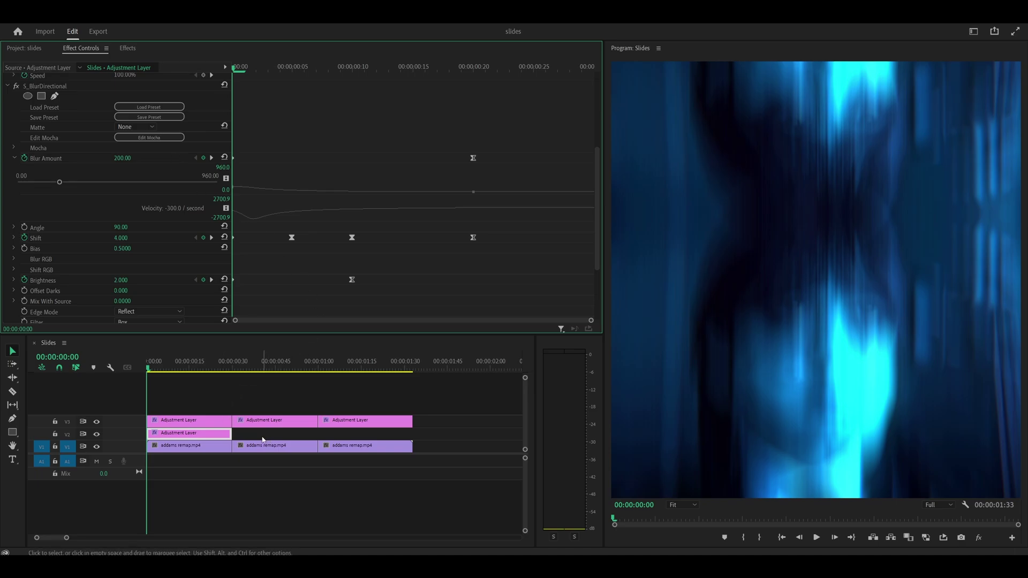
Duplicate the V2 blur adjustment layer over the second and third clips
{"action": "left_click_drag", "start_coordinate": [166, 433], "coordinate": [252, 433], "text": "alt"}
{"action": "left_click_drag", "start_coordinate": [245, 433], "coordinate": [341, 433], "text": "alt"}
{"action": "left_click", "coordinate": [459, 426]}
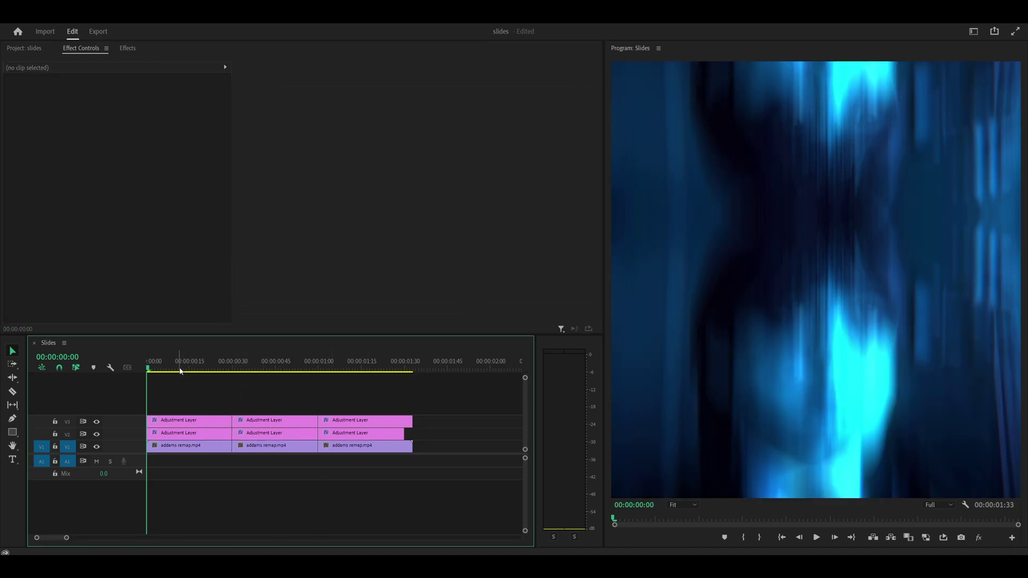
Play the sequence to preview the blur across all three clips, and return the playhead to the start
{"action": "key", "text": "space"}
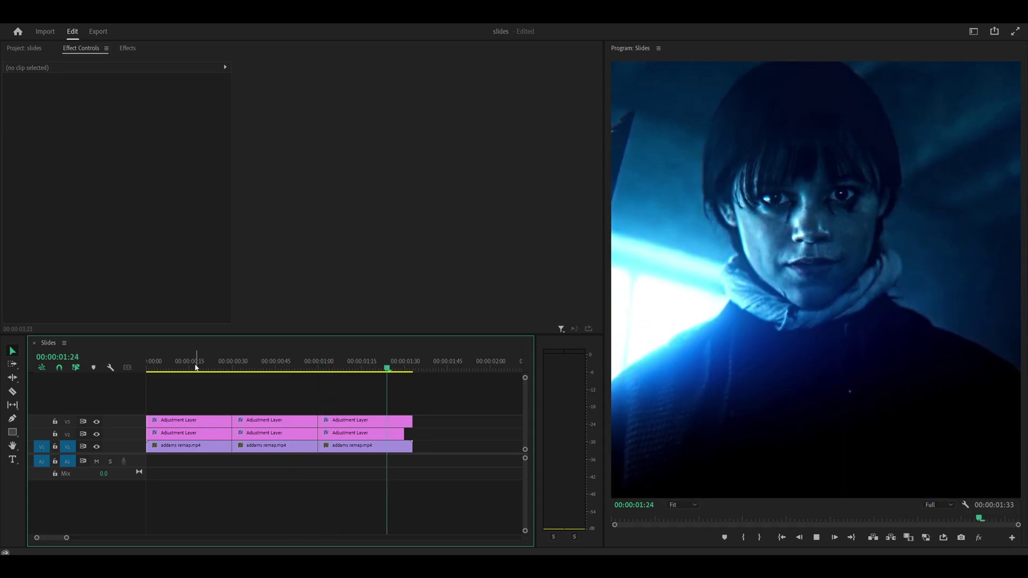
{"action": "left_click", "coordinate": [212, 367]}
{"action": "left_click_drag", "start_coordinate": [213, 367], "coordinate": [145, 368]}
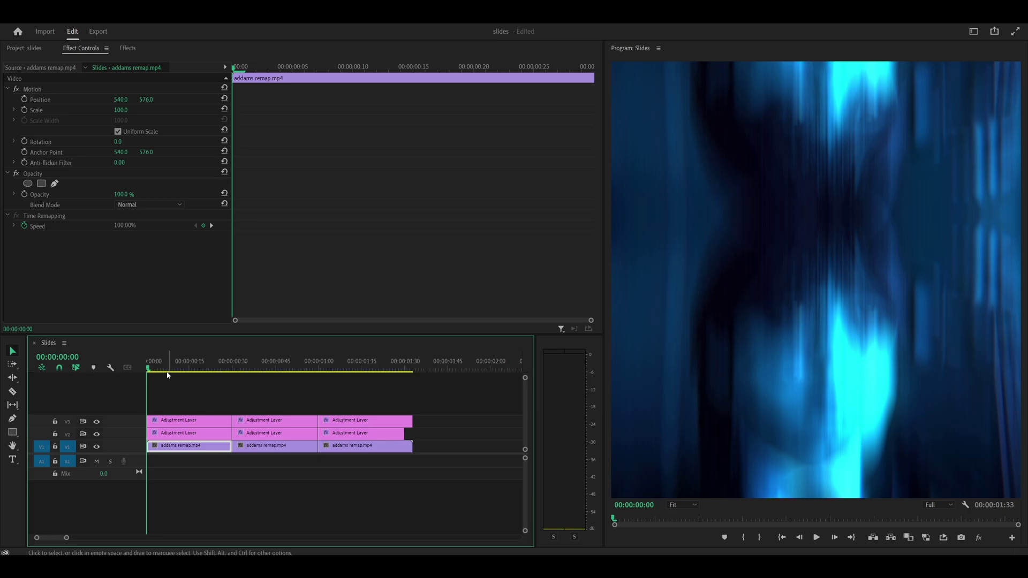
Mark In at the sequence start and Out at the end of the last clip
{"action": "key", "text": "i"}
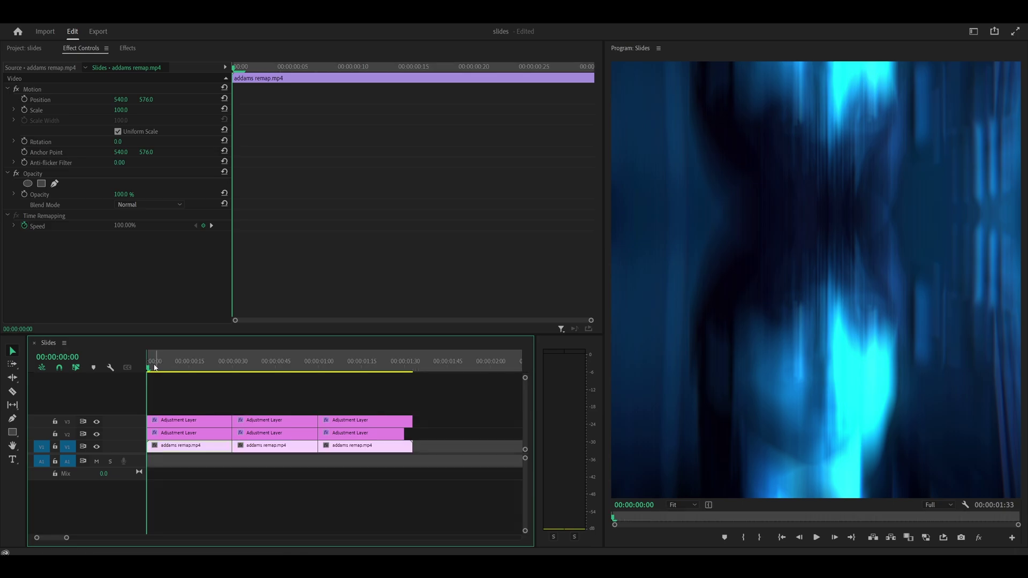
{"action": "left_click_drag", "start_coordinate": [155, 367], "coordinate": [412, 372]}
{"action": "key", "text": "o"}
{"action": "left_click_drag", "start_coordinate": [177, 367], "coordinate": [42, 358]}
Reset the video preview size in the Sequence Settings and accept the settings
{"action": "left_click", "coordinate": [58, 20]}
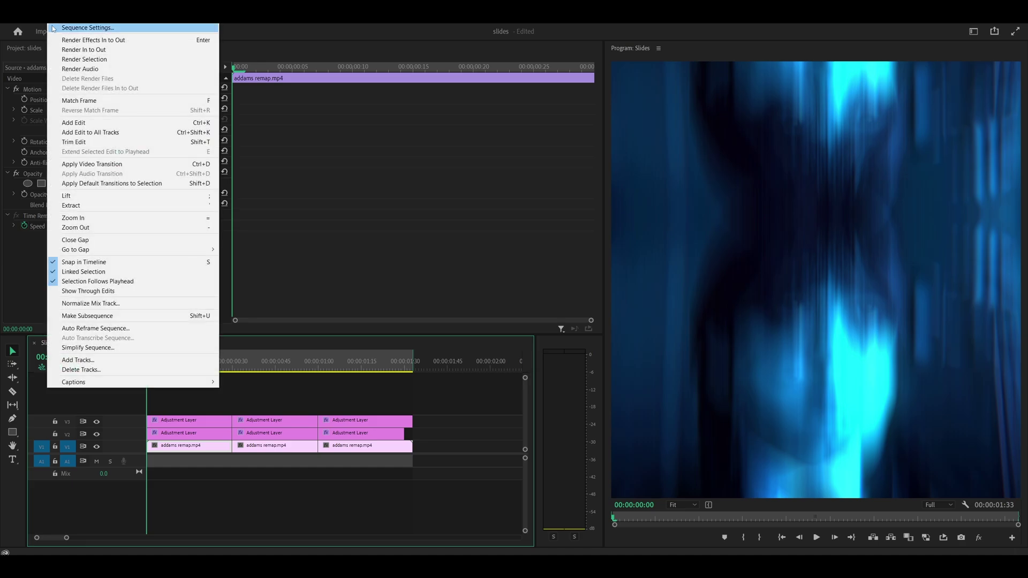
{"action": "left_click", "coordinate": [67, 28]}
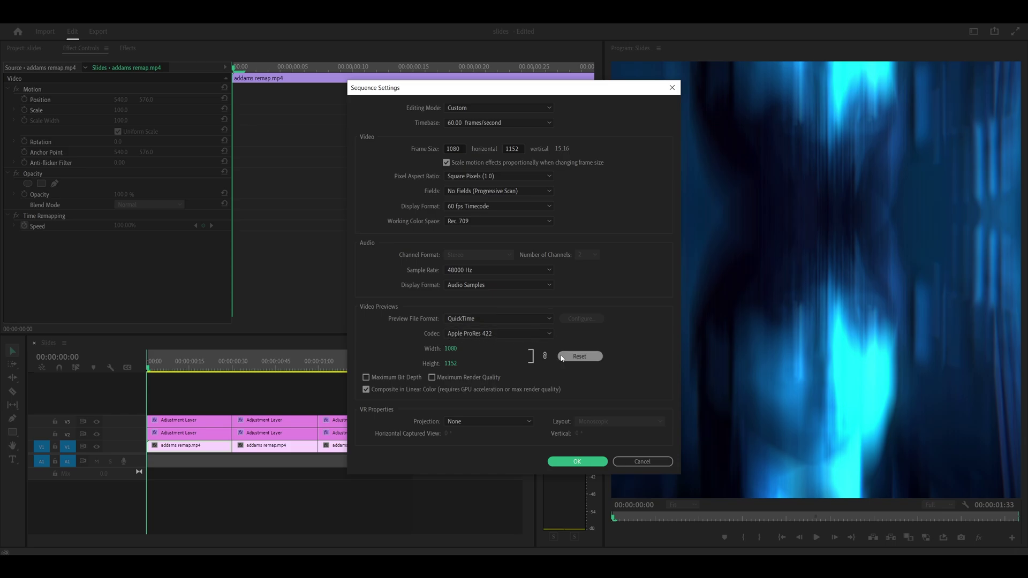
{"action": "left_click", "coordinate": [587, 360]}
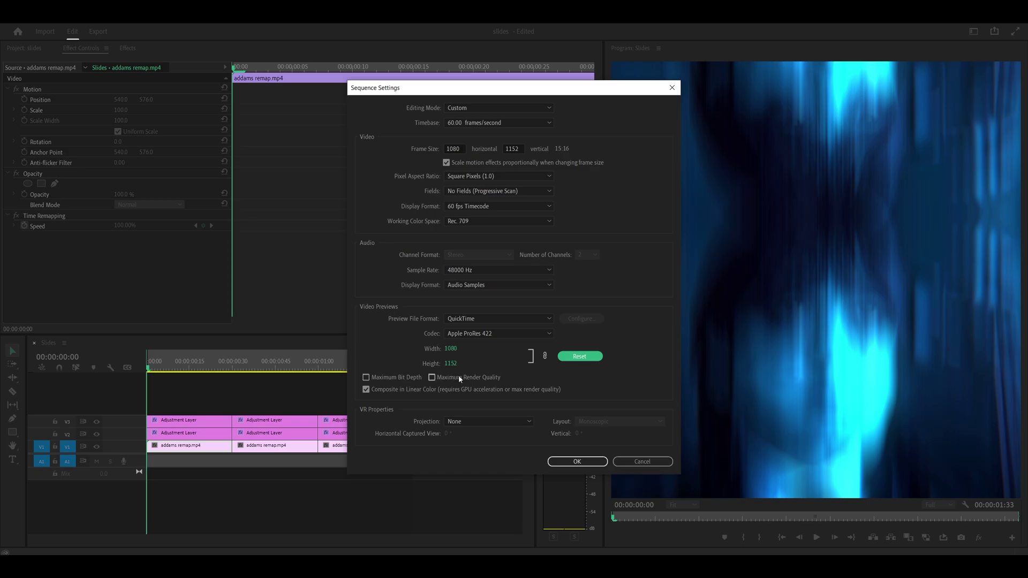
{"action": "left_click", "coordinate": [570, 464]}
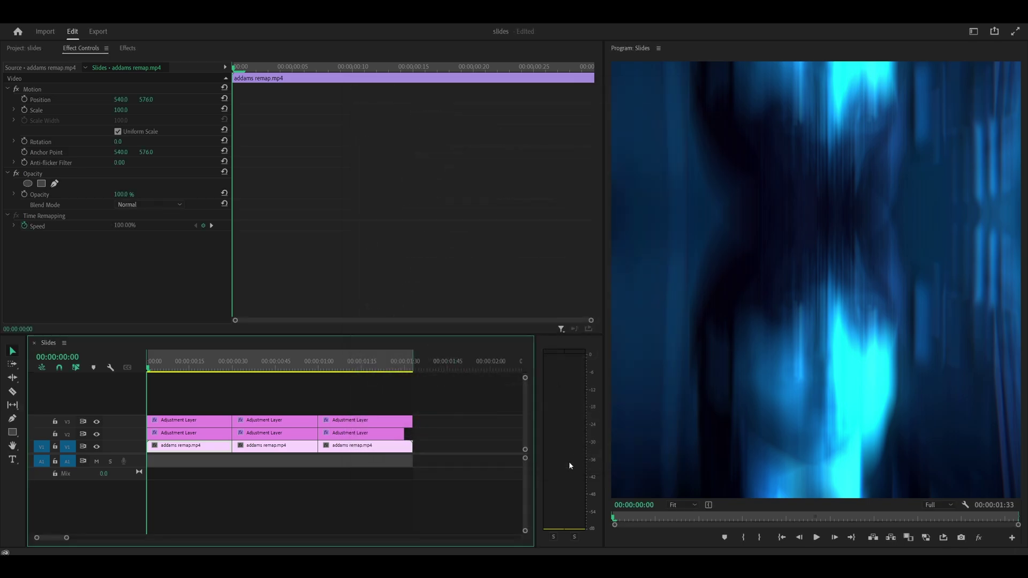
Render the sequence from In to Out and play it back from the start
{"action": "left_click", "coordinate": [65, 24]}
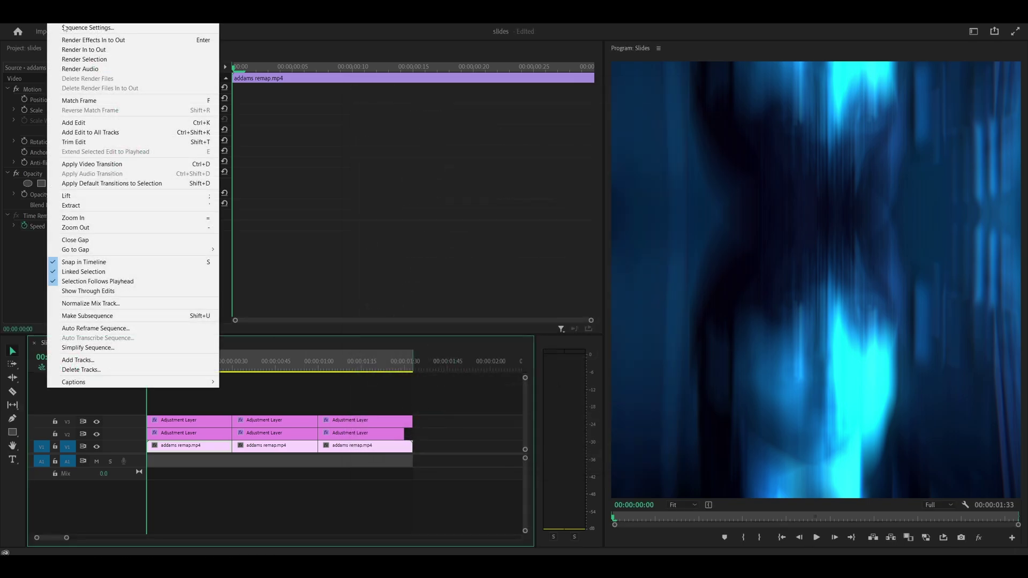
{"action": "left_click", "coordinate": [91, 50]}
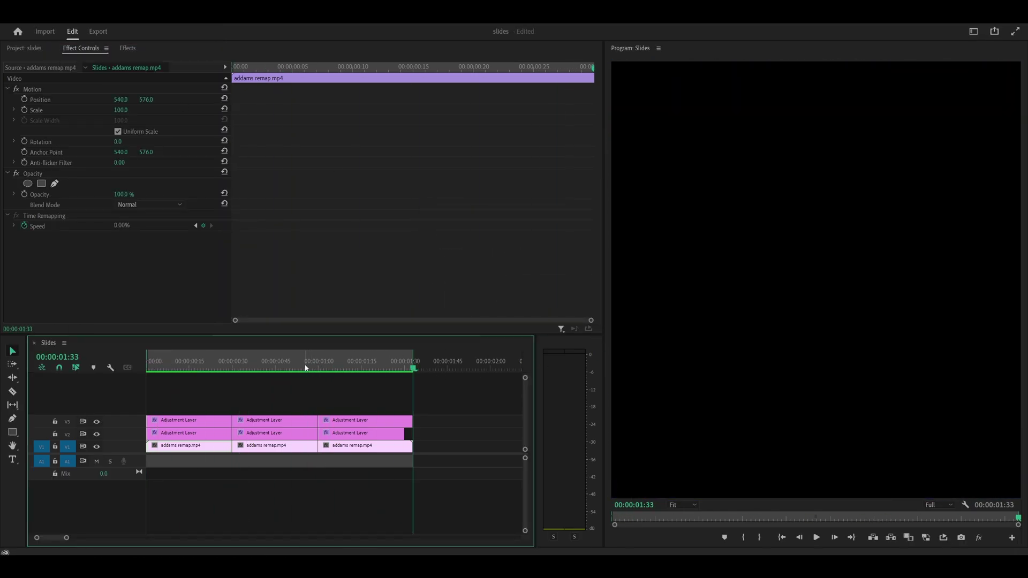
{"action": "left_click_drag", "start_coordinate": [305, 368], "coordinate": [124, 374]}
{"action": "key", "text": "space"}
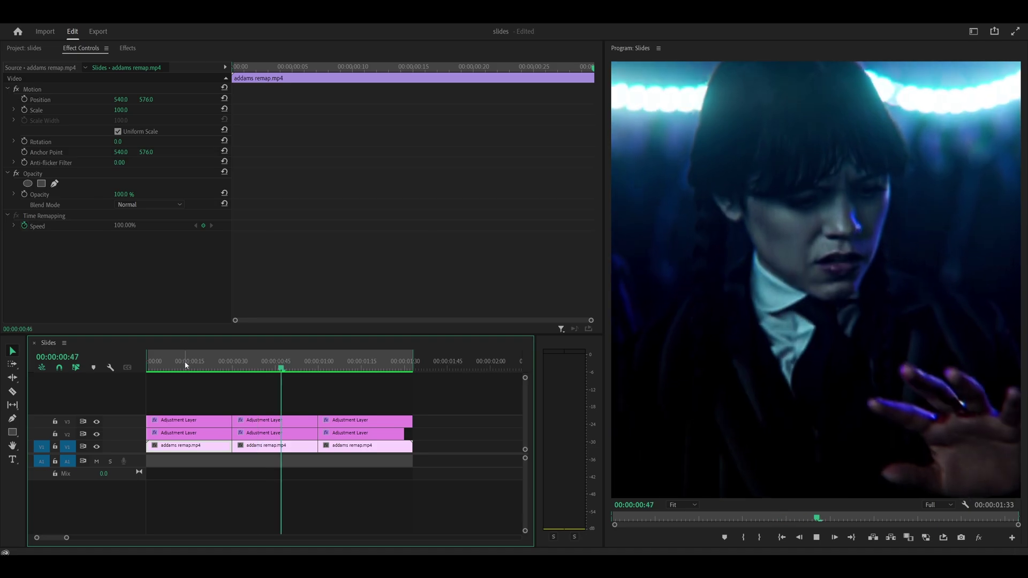
{"action": "key", "text": "space"}
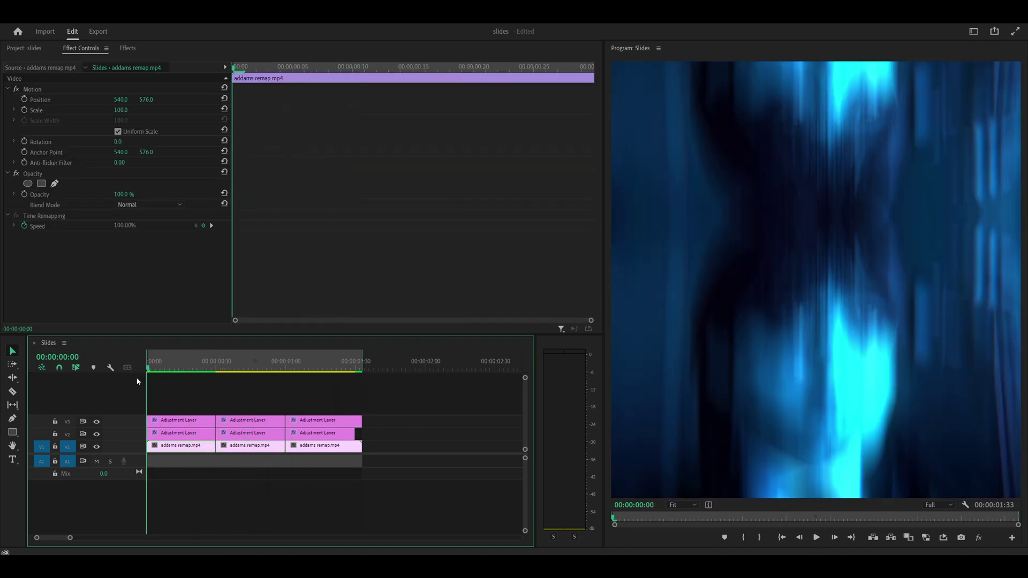
Delete the V2 blur adjustment layers over the second and third clips
{"action": "left_click_drag", "start_coordinate": [421, 430], "coordinate": [220, 437]}
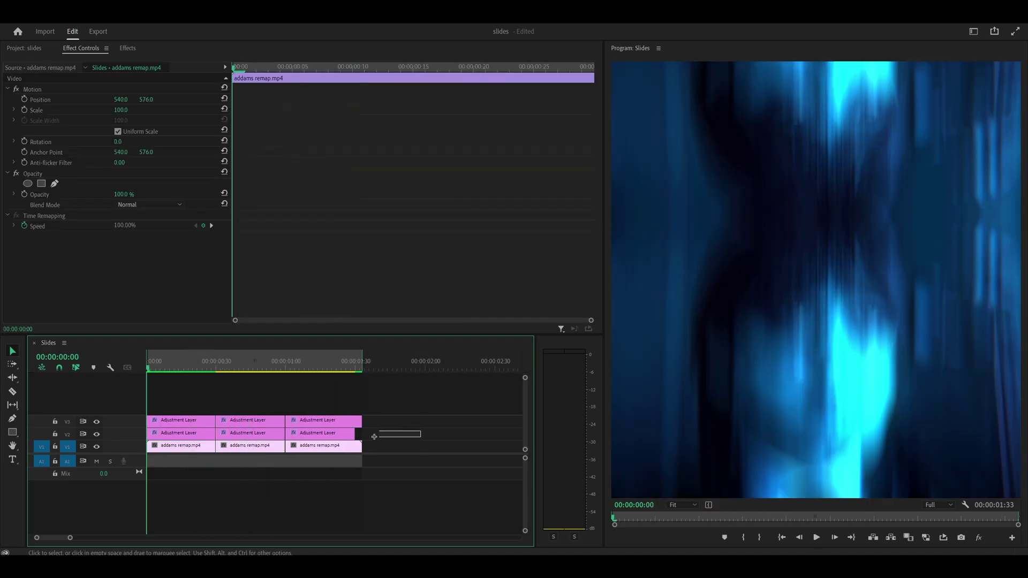
{"action": "key", "text": "Delete"}
Move the last Blur Amount and Shift keyframes of the first V2 adjustment layer to 00:00:00:25
{"action": "left_click", "coordinate": [183, 436]}
{"action": "scroll", "coordinate": [333, 214], "scroll_direction": "down", "scroll_amount": 4}
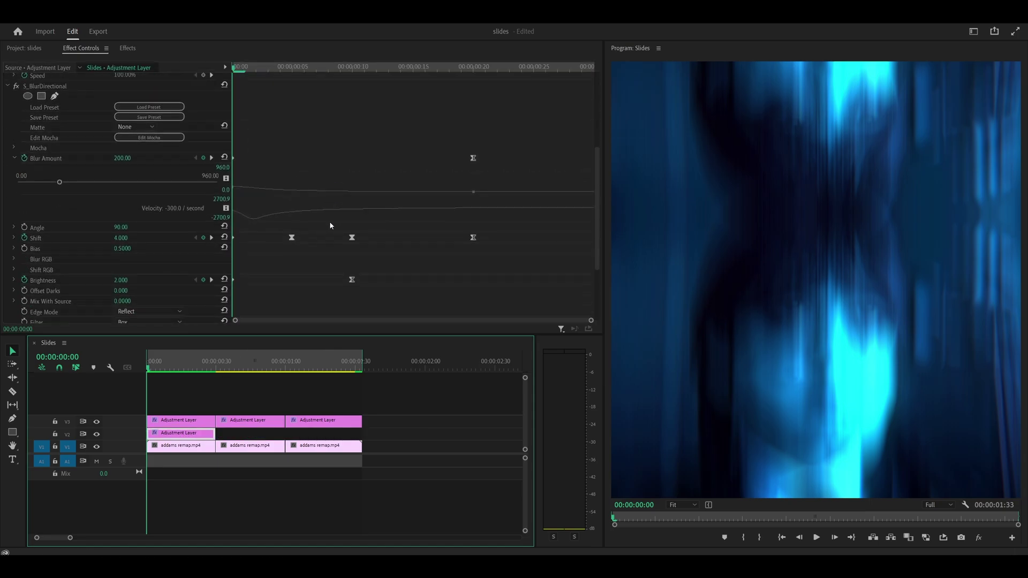
{"action": "scroll", "coordinate": [330, 225], "scroll_direction": "down", "scroll_amount": 1}
{"action": "left_click", "coordinate": [235, 74]}
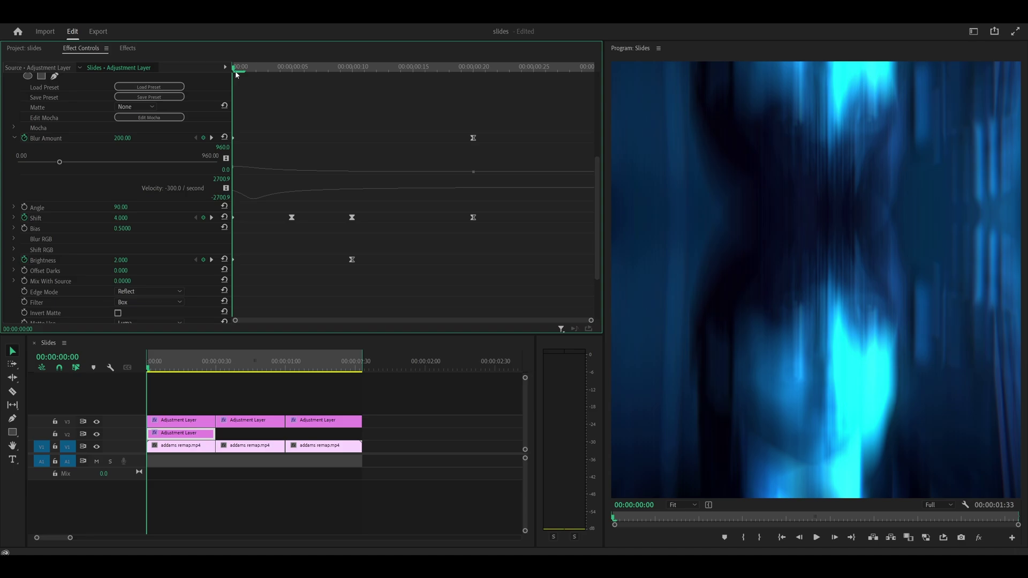
{"action": "left_click_drag", "start_coordinate": [236, 74], "coordinate": [474, 71]}
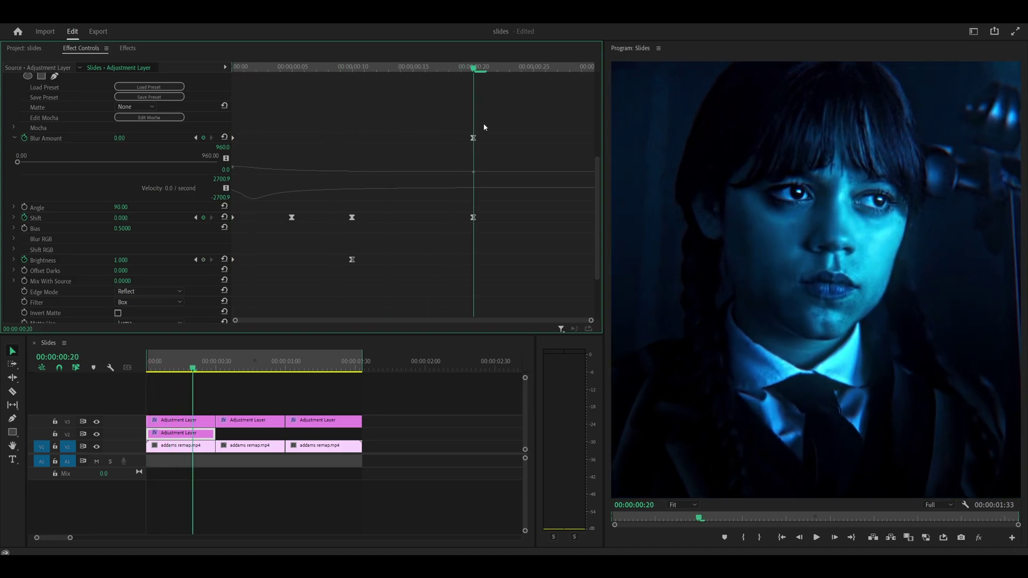
{"action": "left_click_drag", "start_coordinate": [489, 123], "coordinate": [462, 239]}
{"action": "key", "text": "shift+Right"}
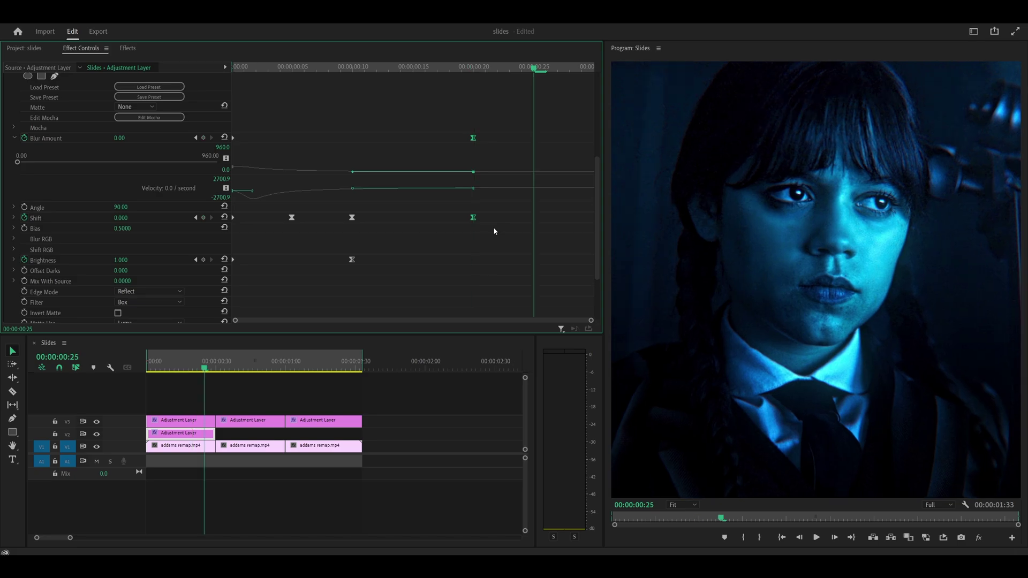
{"action": "left_click_drag", "start_coordinate": [475, 220], "coordinate": [534, 219]}
{"action": "left_click", "coordinate": [396, 113]}
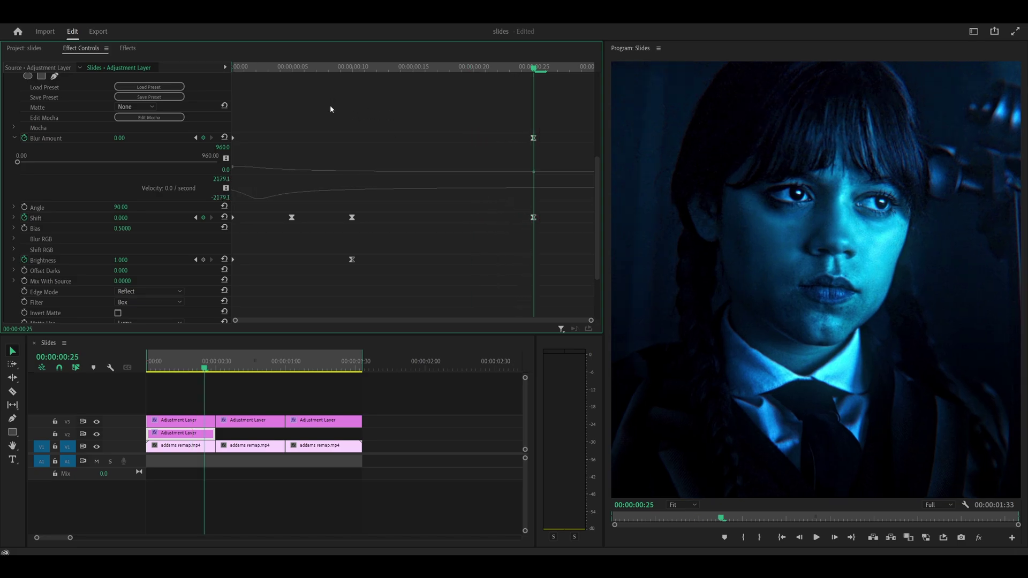
Move the Shift and Brightness keyframes at frame 10 to frame 15, and the Shift keyframe at frame 5 to frame 10
{"action": "left_click", "coordinate": [353, 68]}
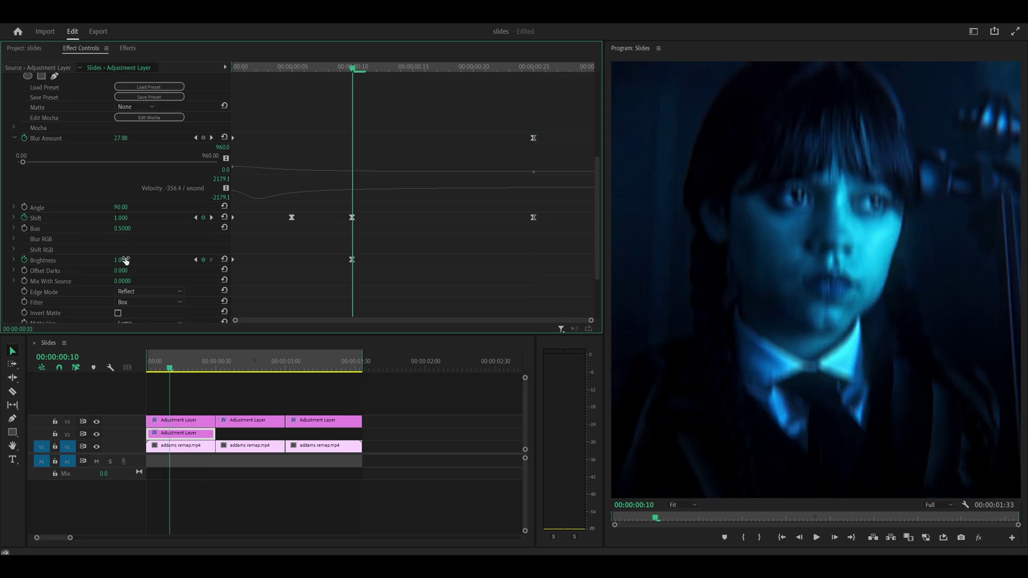
{"action": "key", "text": "shift+Right"}
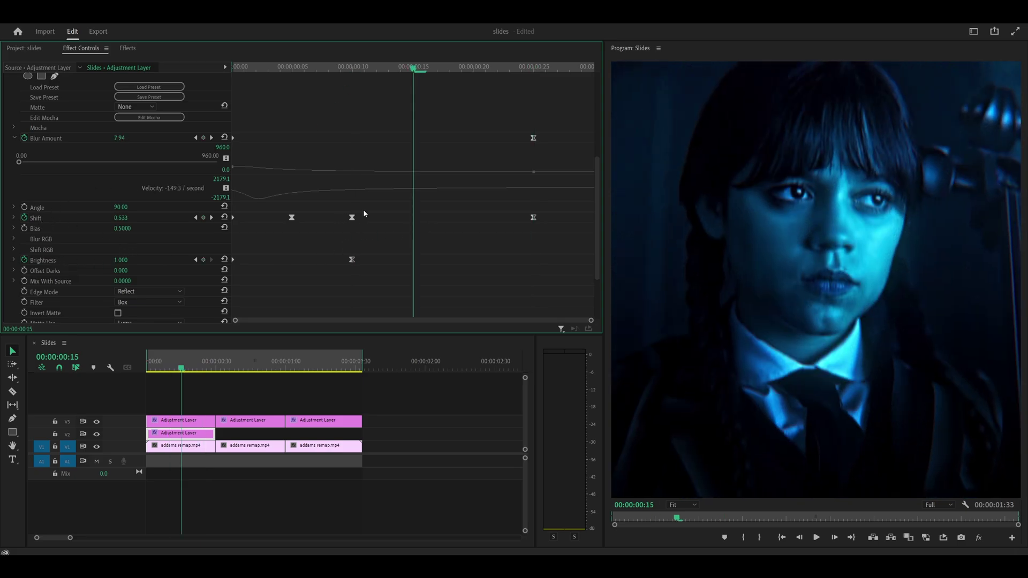
{"action": "left_click_drag", "start_coordinate": [375, 206], "coordinate": [413, 261]}
{"action": "left_click", "coordinate": [362, 134]}
{"action": "left_click", "coordinate": [289, 69]}
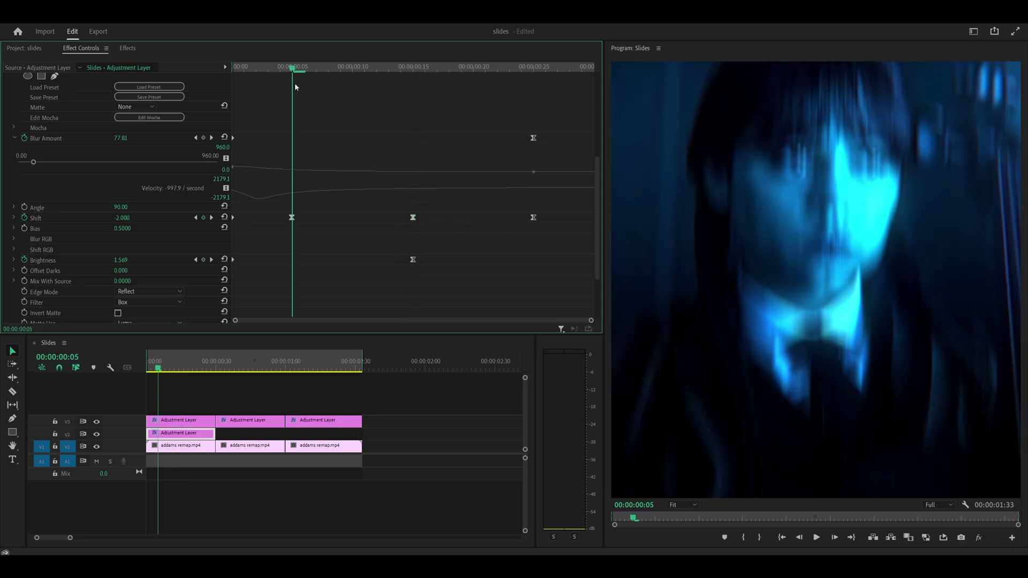
{"action": "key", "text": "shift+Right"}
{"action": "left_click_drag", "start_coordinate": [292, 218], "coordinate": [352, 217]}
Play and scrub the first clip from its start to check the retimed blur
{"action": "key", "text": "Home"}
{"action": "key", "text": "space"}
{"action": "left_click_drag", "start_coordinate": [319, 134], "coordinate": [280, 107]}
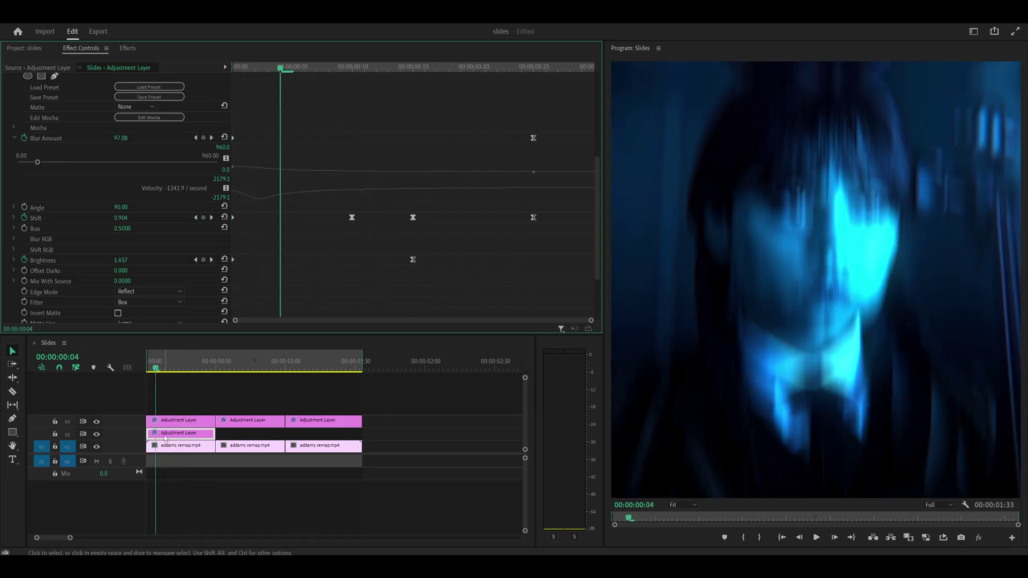
Duplicate the retimed V2 adjustment layer over the second and third clips, and render the sequence from In to Out
{"action": "left_click_drag", "start_coordinate": [167, 439], "coordinate": [306, 434]}
{"action": "left_click", "coordinate": [61, 18]}
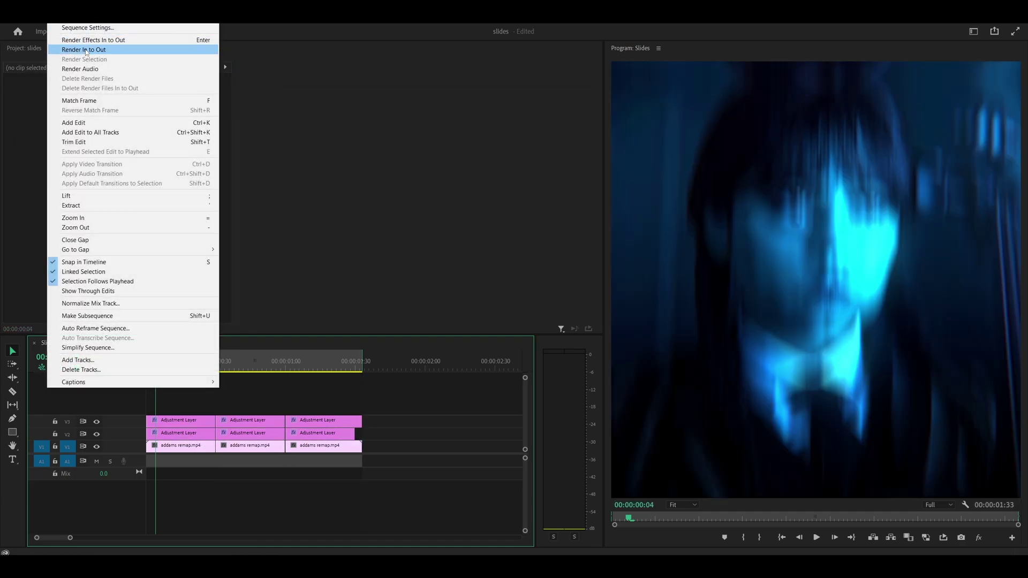
{"action": "left_click", "coordinate": [80, 49]}
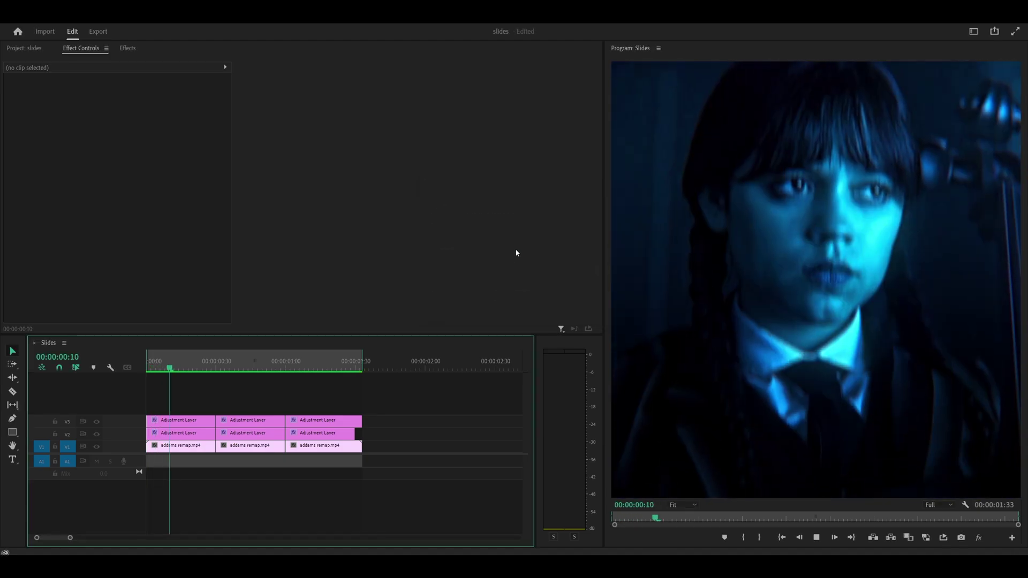
{"action": "key", "text": "space"}
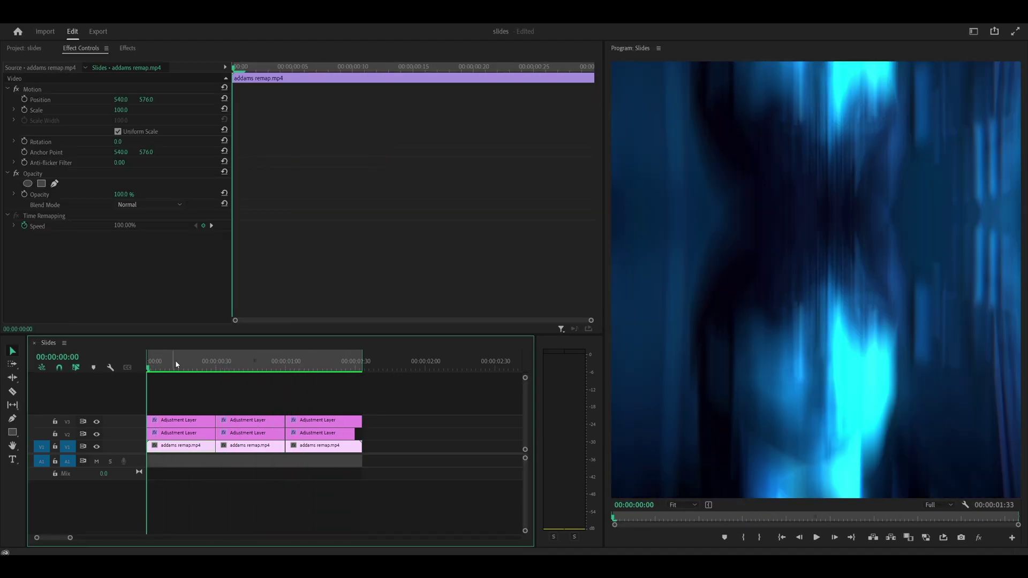
Set the S_BlurDirectional Angle of the second V2 adjustment layer to 0 and scrub through its blur
{"action": "left_click_drag", "start_coordinate": [187, 363], "coordinate": [225, 390]}
{"action": "left_click", "coordinate": [229, 438]}
{"action": "scroll", "coordinate": [311, 223], "scroll_direction": "down", "scroll_amount": 5}
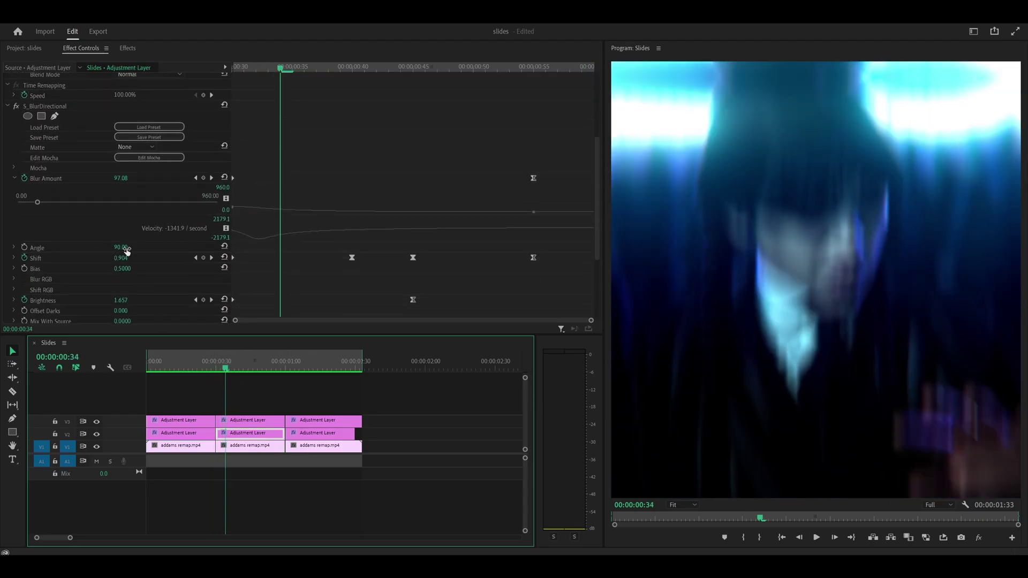
{"action": "left_click", "coordinate": [124, 247]}
{"action": "type", "text": "0"}
{"action": "key", "text": "Return"}
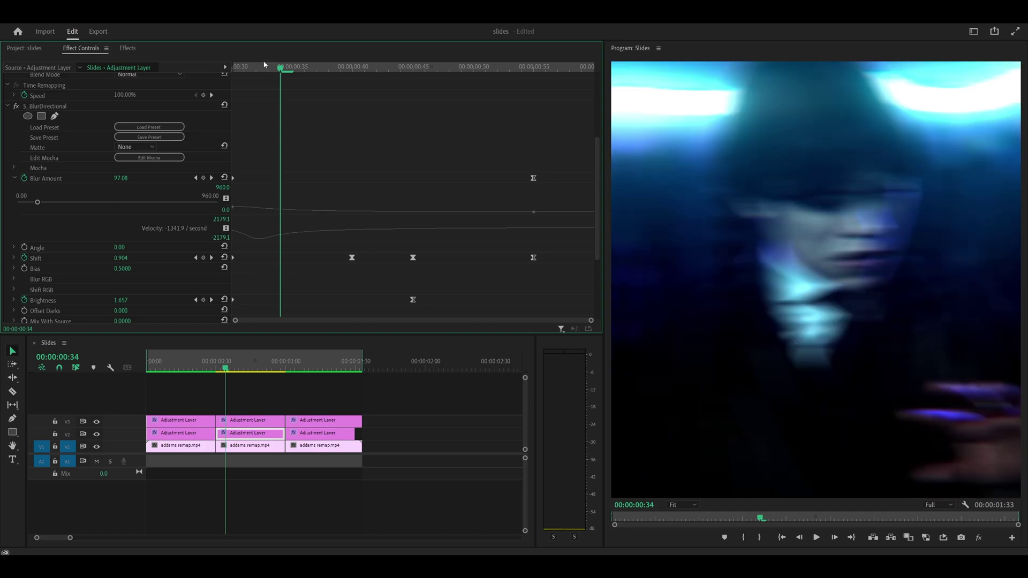
{"action": "left_click_drag", "start_coordinate": [264, 65], "coordinate": [227, 73]}
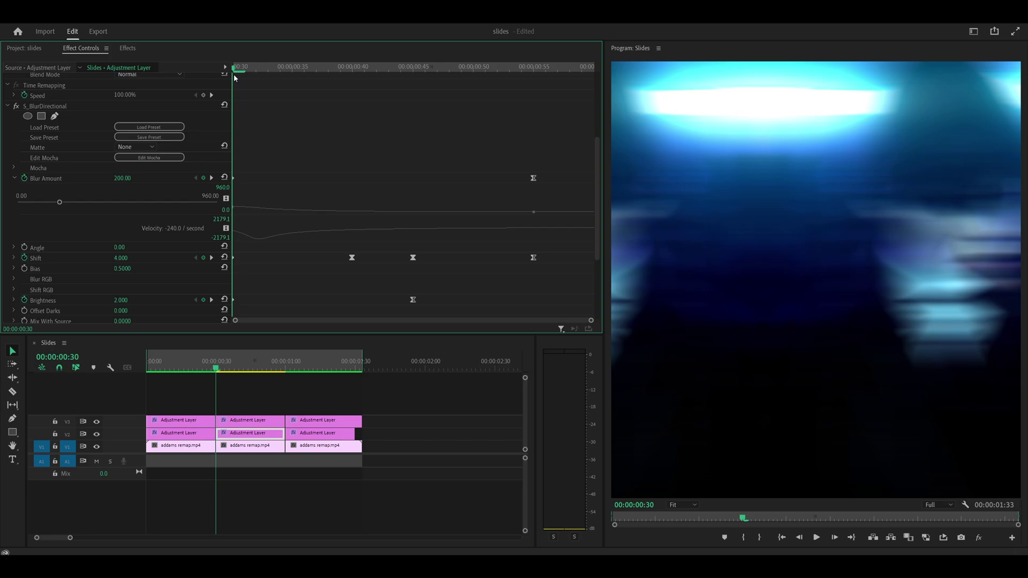
{"action": "left_click_drag", "start_coordinate": [234, 78], "coordinate": [541, 88]}
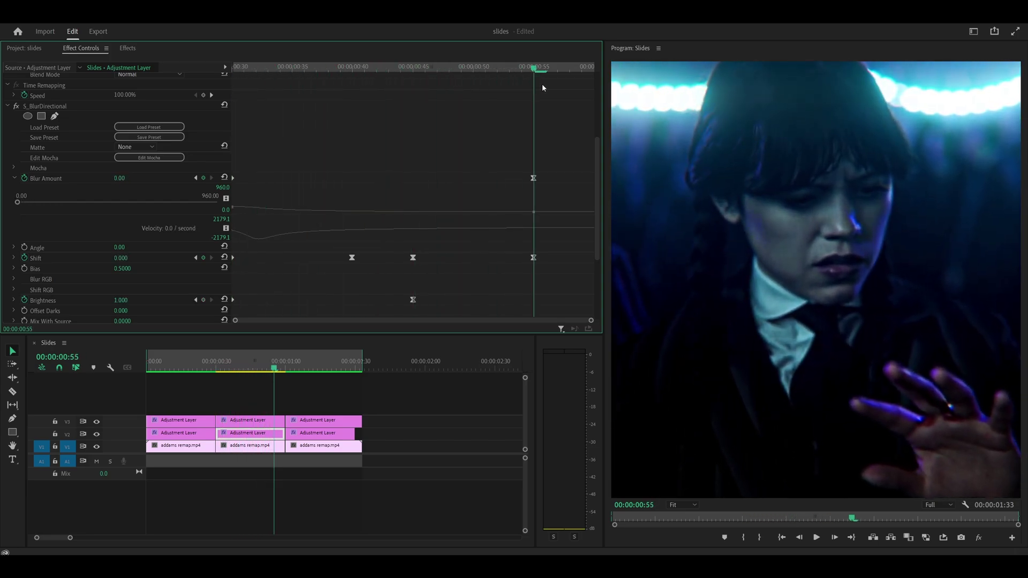
Set the S_BlurDirectional Angle of the third V2 adjustment layer to -90
{"action": "left_click_drag", "start_coordinate": [276, 370], "coordinate": [288, 375]}
{"action": "left_click", "coordinate": [303, 432]}
{"action": "scroll", "coordinate": [359, 187], "scroll_direction": "down", "scroll_amount": 5}
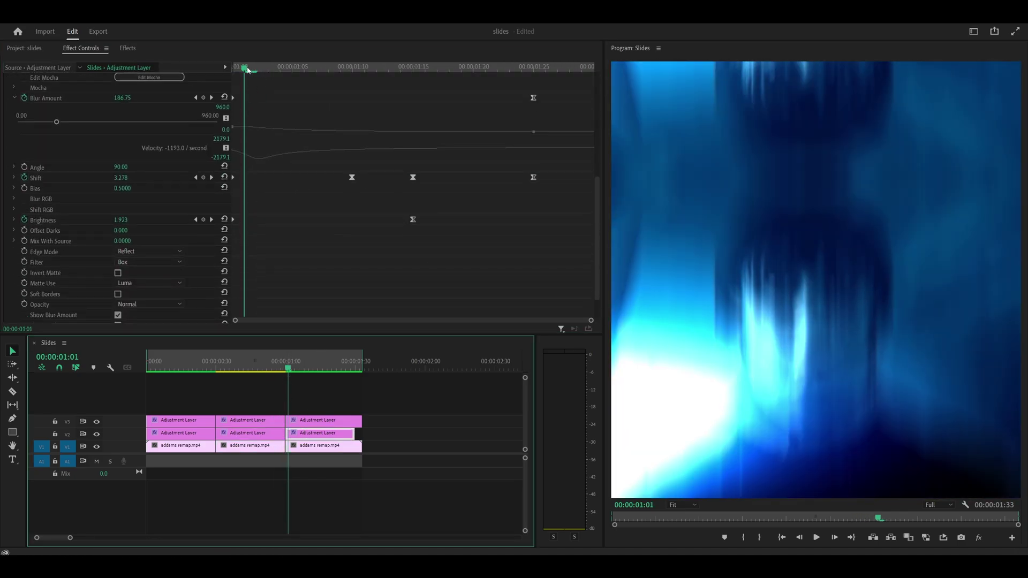
{"action": "left_click_drag", "start_coordinate": [248, 72], "coordinate": [217, 84]}
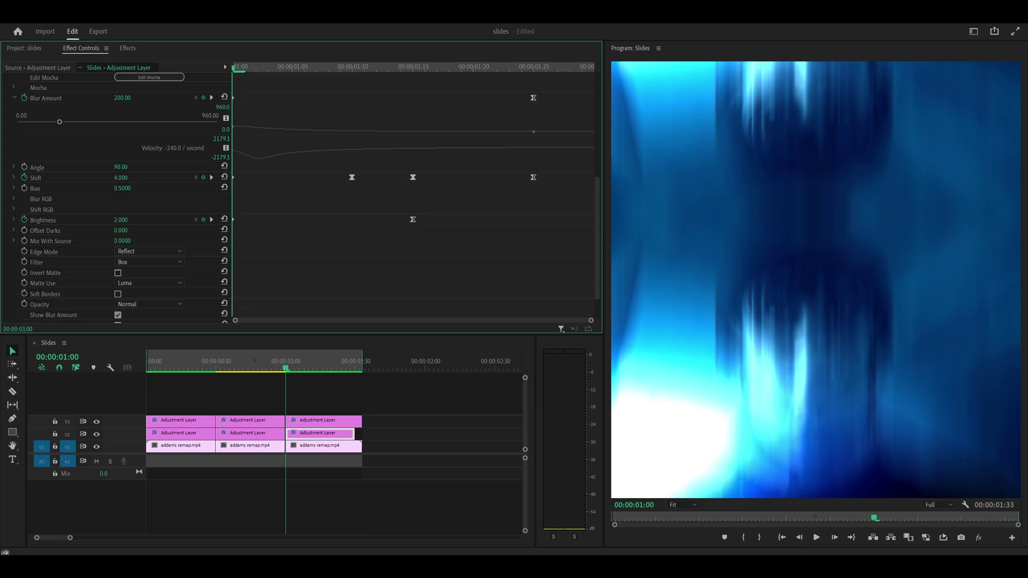
{"action": "left_click_drag", "start_coordinate": [121, 167], "coordinate": [22, 167]}
{"action": "left_click", "coordinate": [130, 167]}
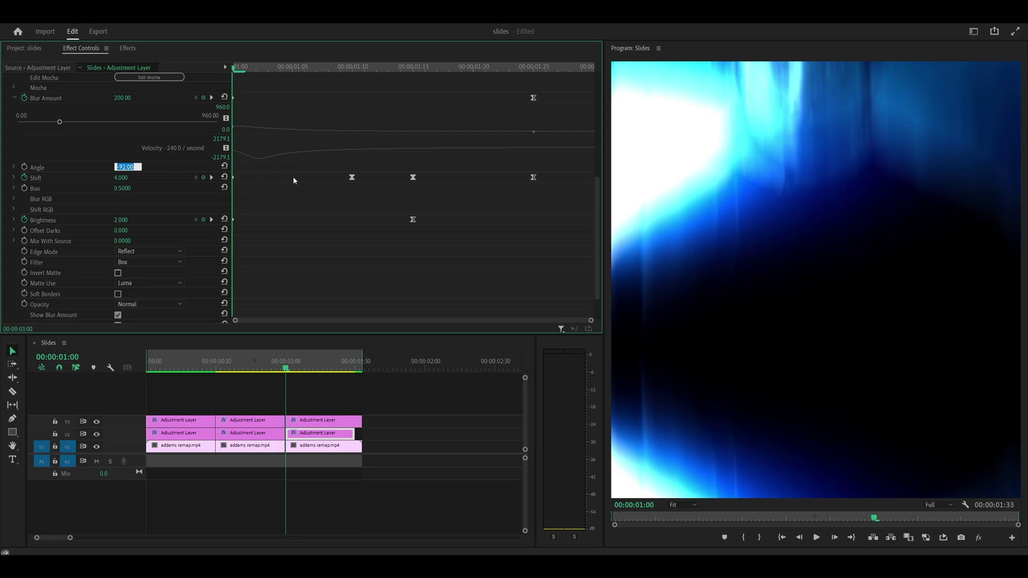
{"action": "type", "text": "-90"}
{"action": "key", "text": "Return"}
Render the effects from In to Out and play the three clips from the sequence start
{"action": "key", "text": "Return"}
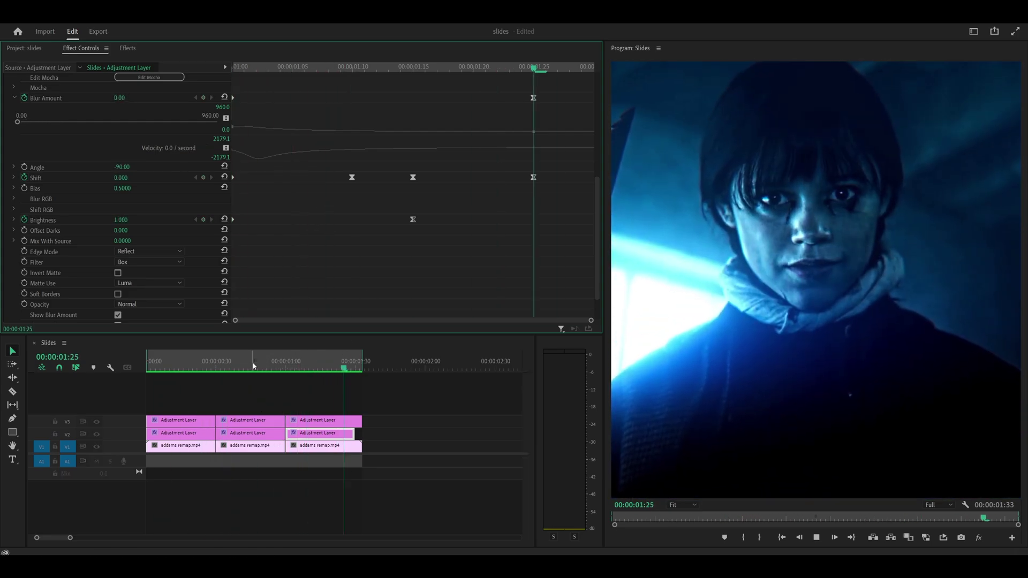
{"action": "left_click_drag", "start_coordinate": [253, 366], "coordinate": [117, 368]}
{"action": "key", "text": "space"}
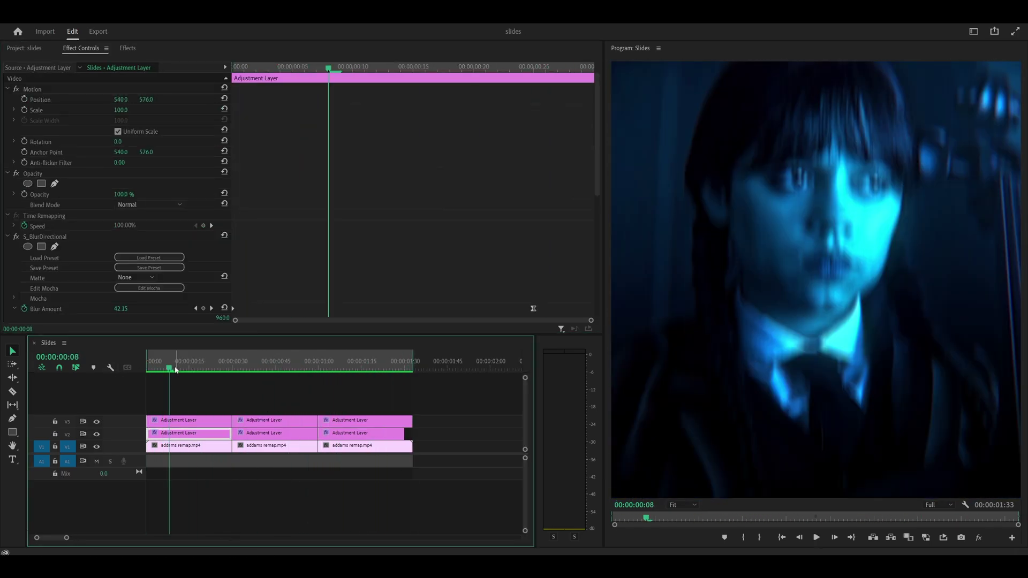
Collapse the existing S_BlurDirectional on the first V2 adjustment layer and apply a second S_BlurDirectional effect to that layer
{"action": "left_click_drag", "start_coordinate": [176, 369], "coordinate": [204, 371]}
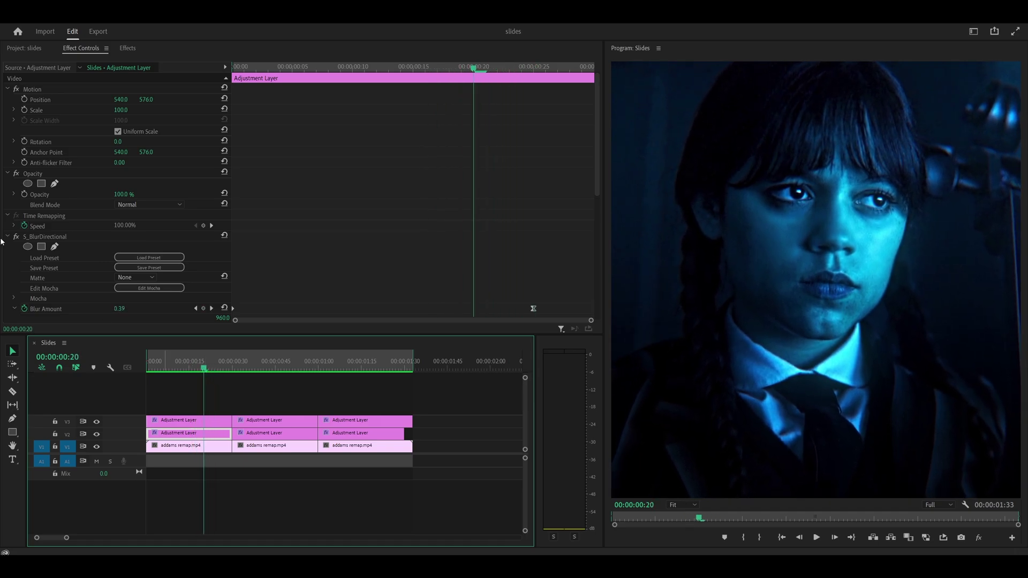
{"action": "scroll", "coordinate": [400, 275], "scroll_direction": "down", "scroll_amount": 4}
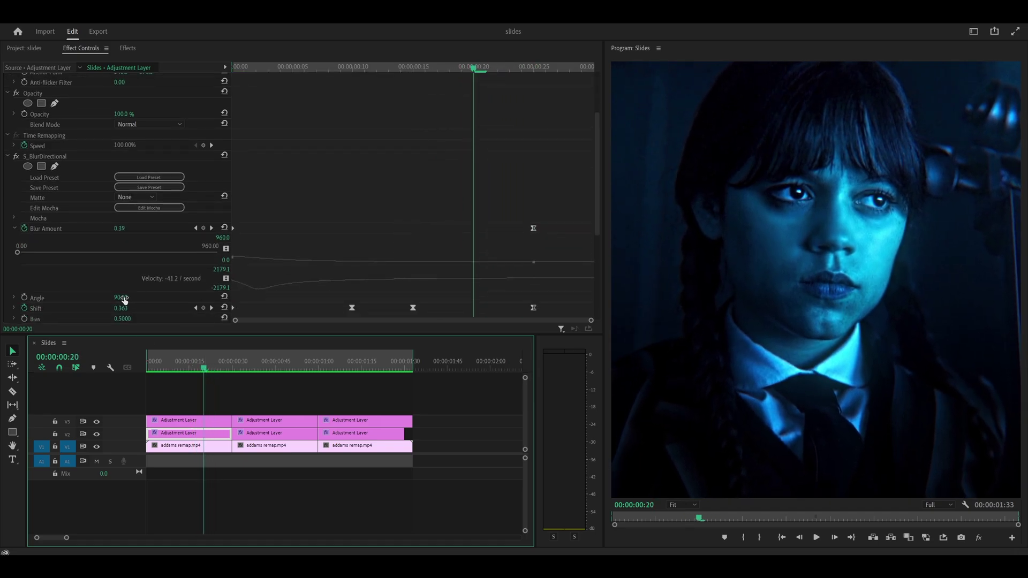
{"action": "left_click", "coordinate": [8, 157]}
{"action": "left_click", "coordinate": [127, 48]}
{"action": "left_click", "coordinate": [65, 59]}
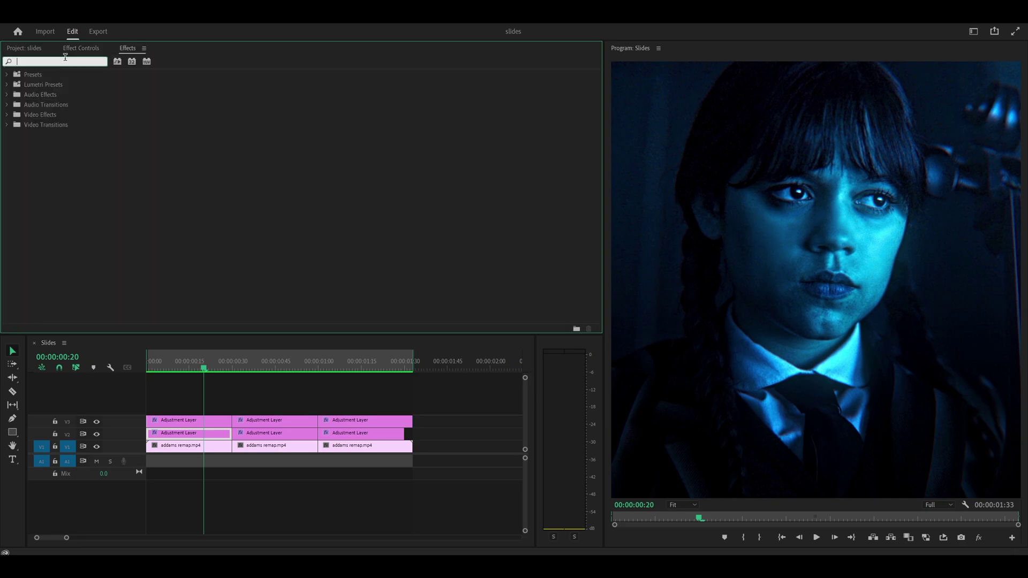
{"action": "type", "text": "blurdire"}
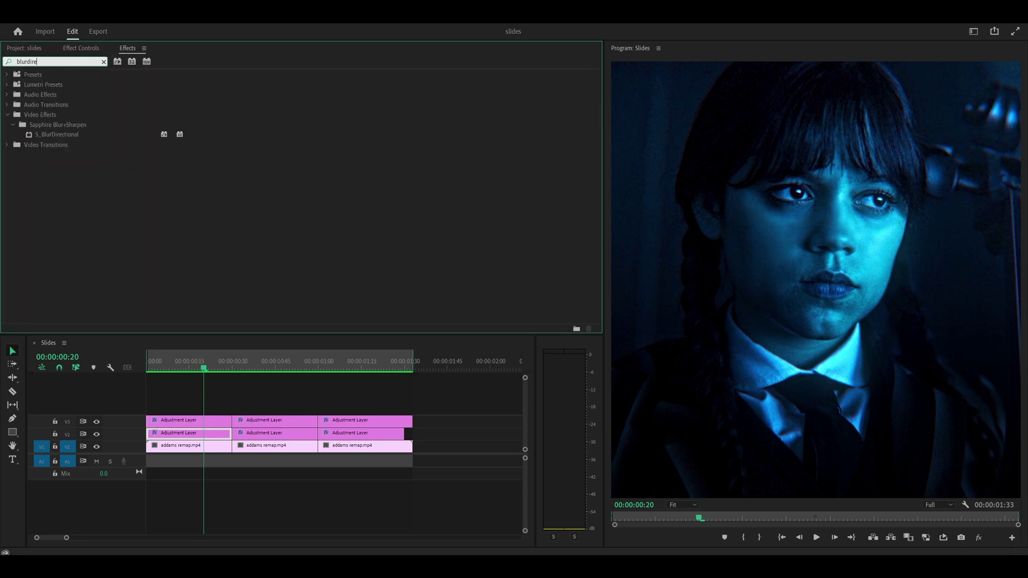
{"action": "left_click_drag", "start_coordinate": [53, 134], "coordinate": [208, 436]}
Delete all render files of the project and confirm the deletion
{"action": "left_click", "coordinate": [62, 17]}
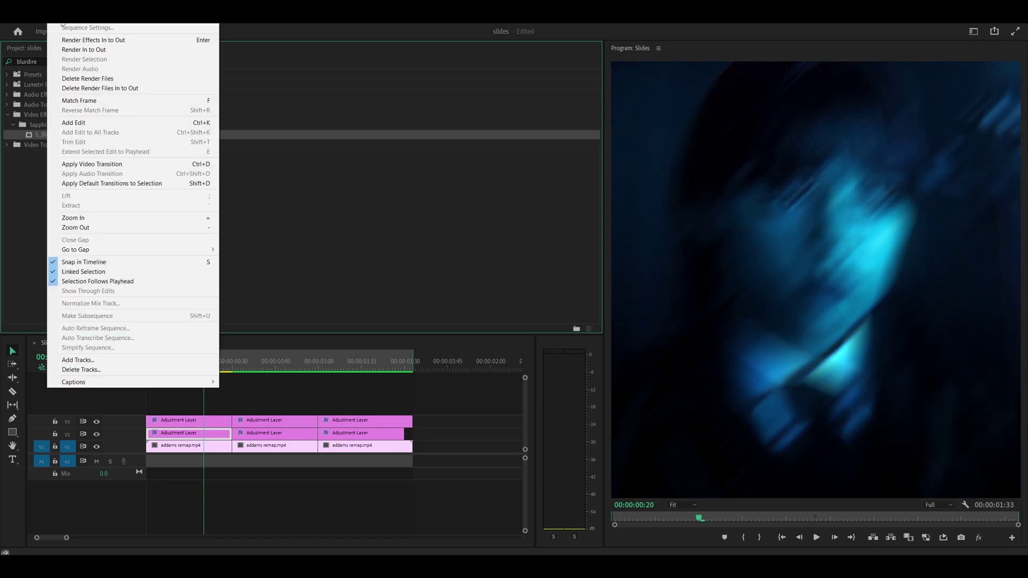
{"action": "left_click", "coordinate": [87, 79]}
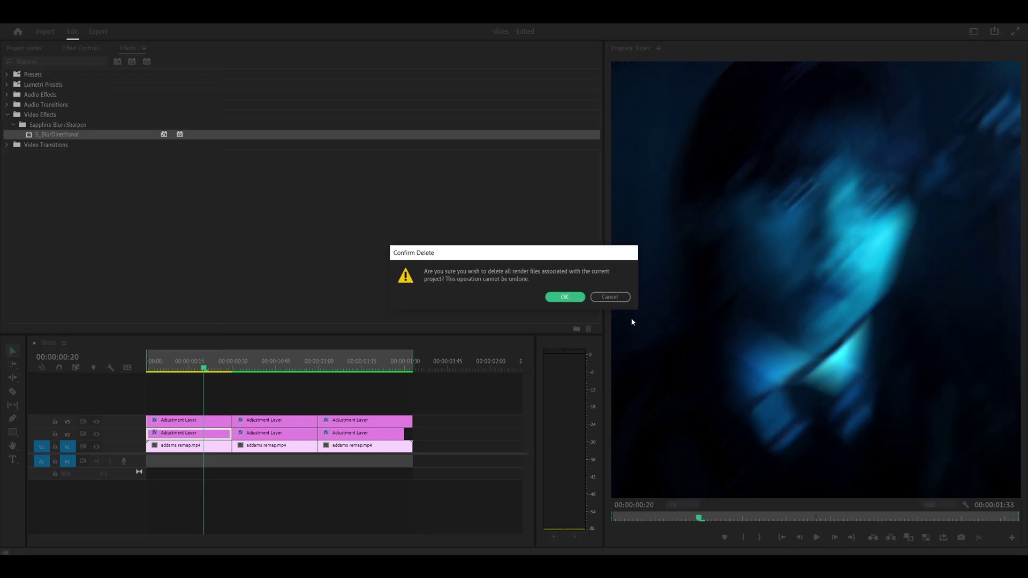
{"action": "left_click", "coordinate": [564, 299]}
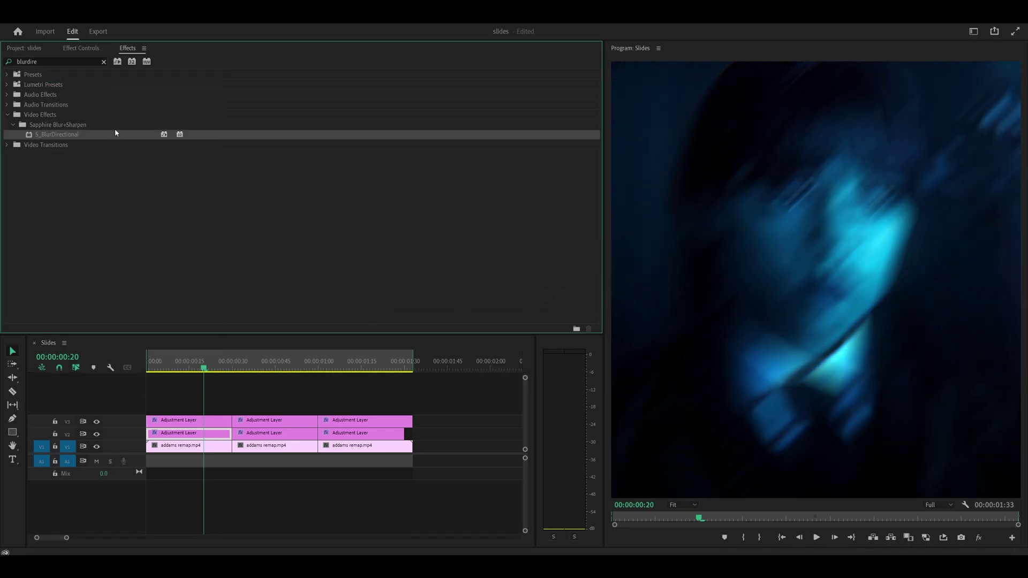
Move the playhead to 00:00:00:29 and enable keyframing of Blur Amount and Shift in the second S_BlurDirectional of the first V2 adjustment layer
{"action": "left_click", "coordinate": [80, 48]}
{"action": "scroll", "coordinate": [308, 186], "scroll_direction": "down", "scroll_amount": 5}
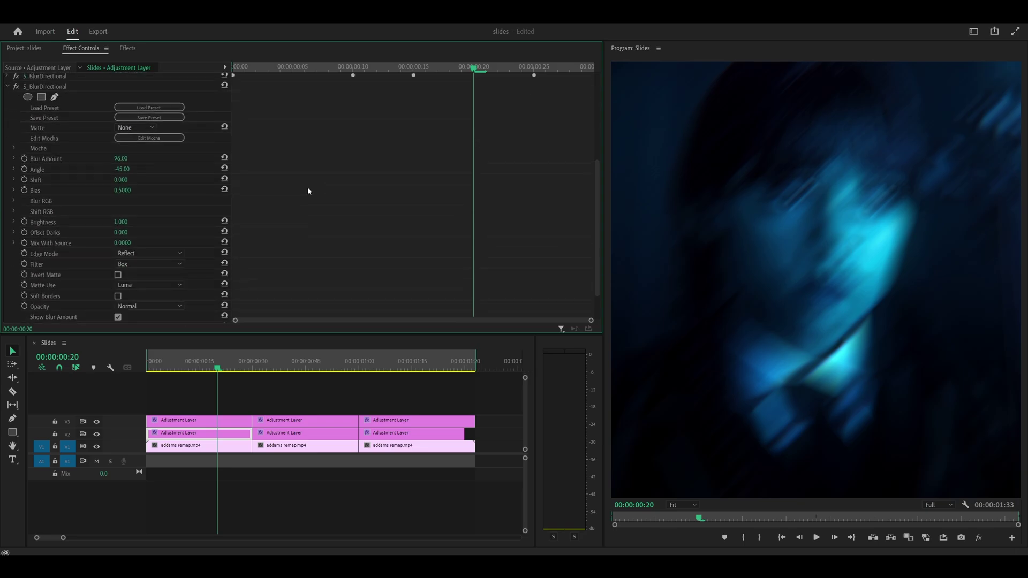
{"action": "left_click", "coordinate": [46, 117]}
{"action": "scroll", "coordinate": [216, 400], "scroll_direction": "up", "scroll_amount": 4}
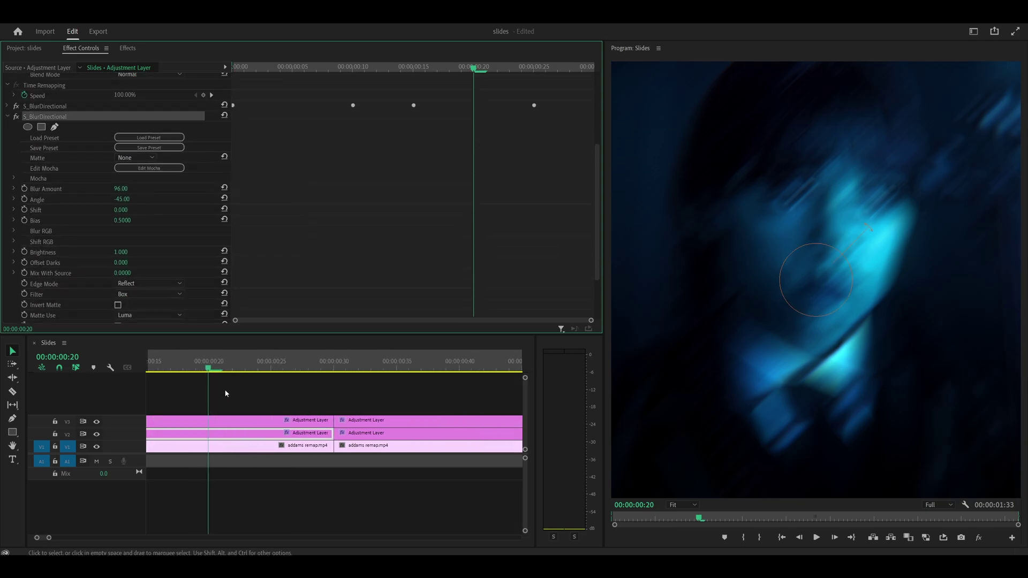
{"action": "left_click", "coordinate": [404, 368]}
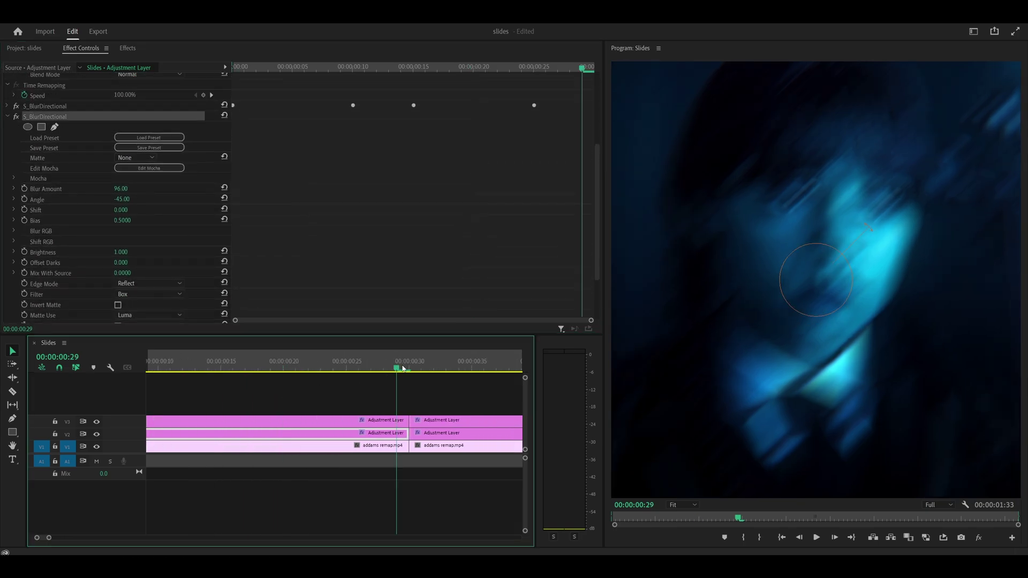
{"action": "left_click", "coordinate": [24, 189]}
{"action": "left_click", "coordinate": [24, 209]}
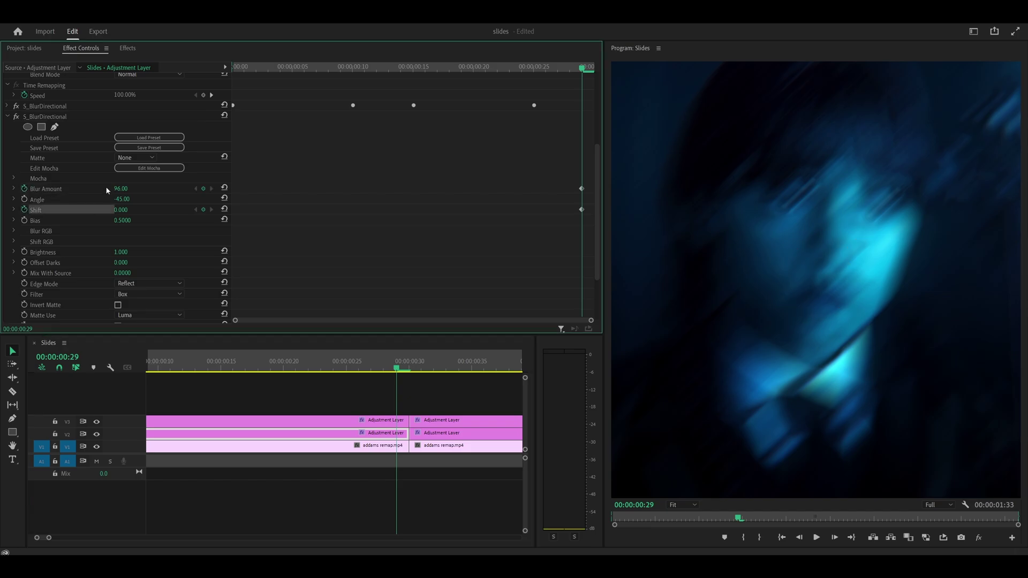
Set the second S_BlurDirectional's keyframes at 00:00:00:29 to Blur Amount 100 and Shift 5
{"action": "left_click", "coordinate": [125, 189]}
{"action": "type", "text": "100"}
{"action": "left_click", "coordinate": [132, 212]}
{"action": "type", "text": "5"}
{"action": "key", "text": "Return"}
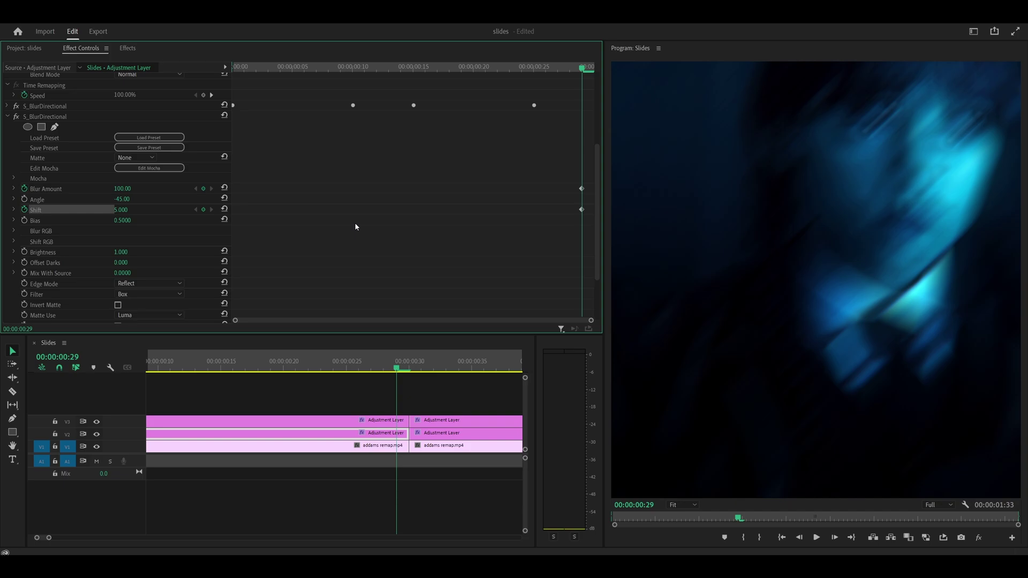
Add keyframes ten frames earlier, at 00:00:00:19, with Blur Amount 0 and Shift 0, and save the project
{"action": "key", "text": "Left"}
{"action": "key", "text": "Left"}
{"action": "key", "text": "Left"}
{"action": "key", "text": "Left"}
{"action": "key", "text": "Left"}
{"action": "key", "text": "Left"}
{"action": "key", "text": "Left"}
{"action": "key", "text": "Left"}
{"action": "key", "text": "Left"}
{"action": "key", "text": "Left"}
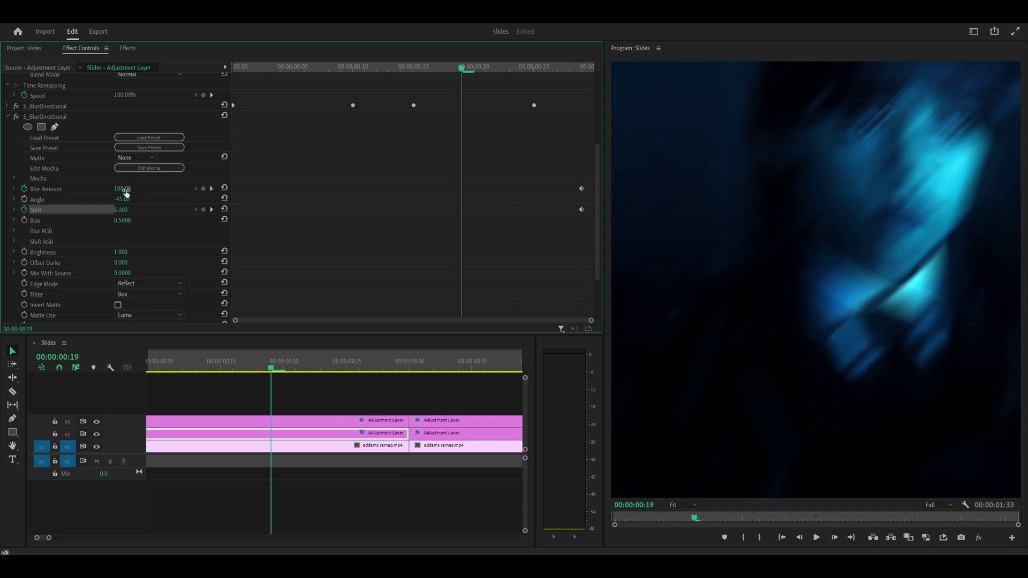
{"action": "left_click", "coordinate": [127, 189]}
{"action": "type", "text": "0"}
{"action": "key", "text": "Tab"}
{"action": "key", "text": "Tab"}
{"action": "type", "text": "0"}
{"action": "key", "text": "Return"}
{"action": "key", "text": "ctrl+s"}
Try an Angle of 90 for the second S_BlurDirectional and scrub through the animated blur
{"action": "left_click_drag", "start_coordinate": [119, 201], "coordinate": [123, 200]}
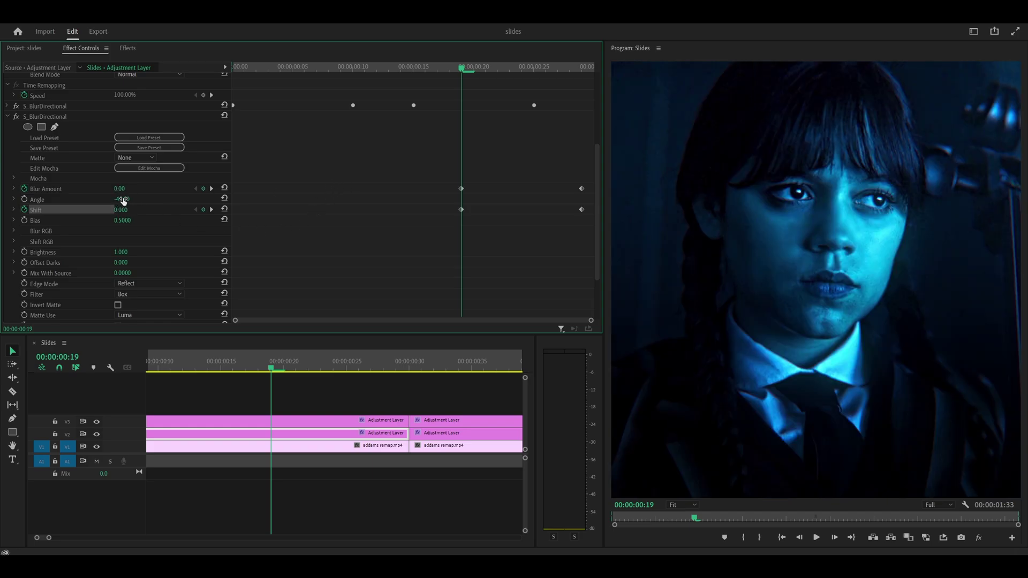
{"action": "left_click", "coordinate": [122, 199]}
{"action": "type", "text": "90"}
{"action": "key", "text": "Return"}
{"action": "left_click_drag", "start_coordinate": [461, 68], "coordinate": [571, 79]}
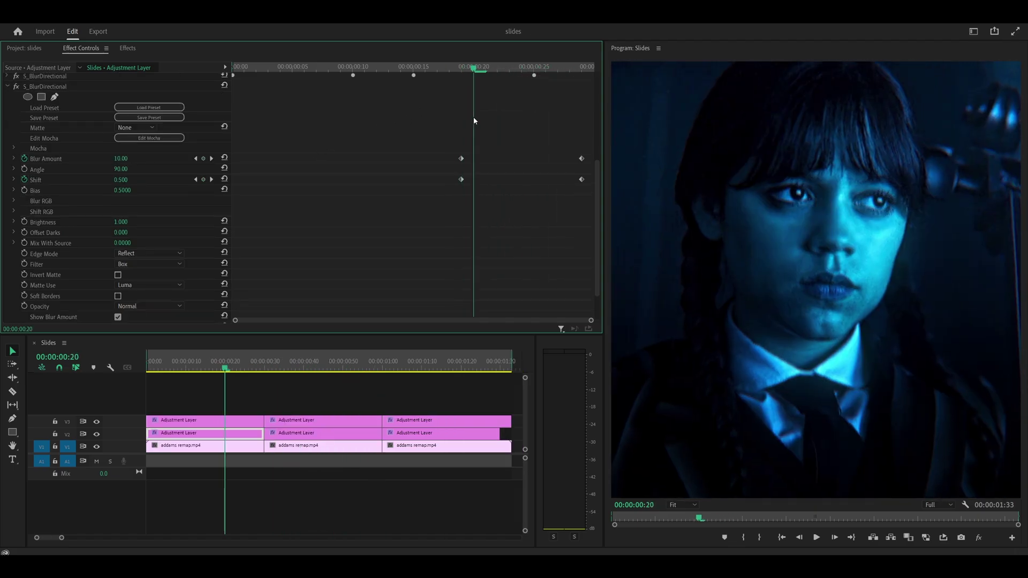
Apply Ease Out to the Blur Amount and Shift keyframes at 00:00:00:19 and scrub through the eased blur
{"action": "left_click_drag", "start_coordinate": [474, 121], "coordinate": [449, 196]}
{"action": "right_click", "coordinate": [462, 179]}
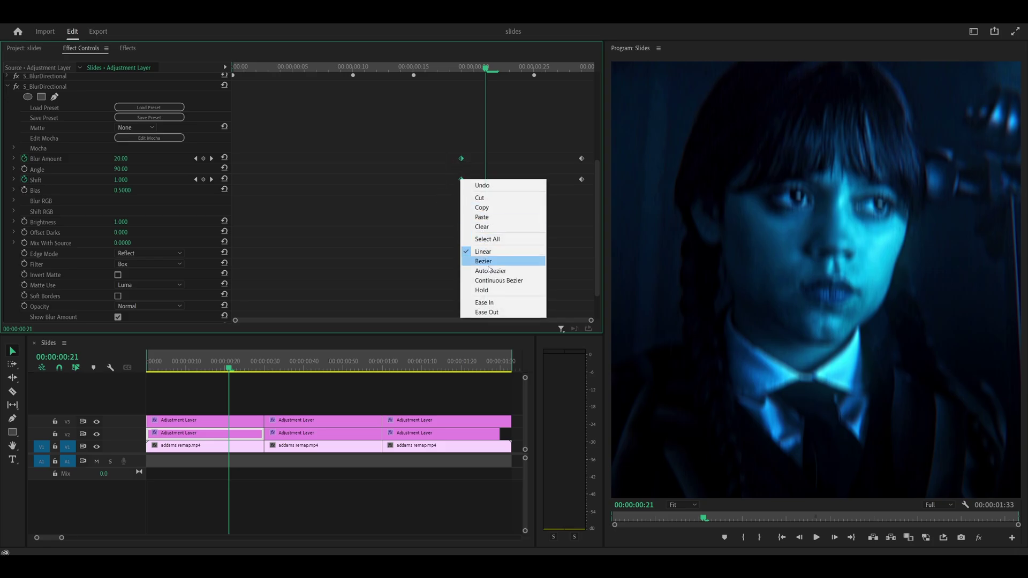
{"action": "left_click", "coordinate": [493, 308]}
{"action": "left_click_drag", "start_coordinate": [456, 67], "coordinate": [579, 75]}
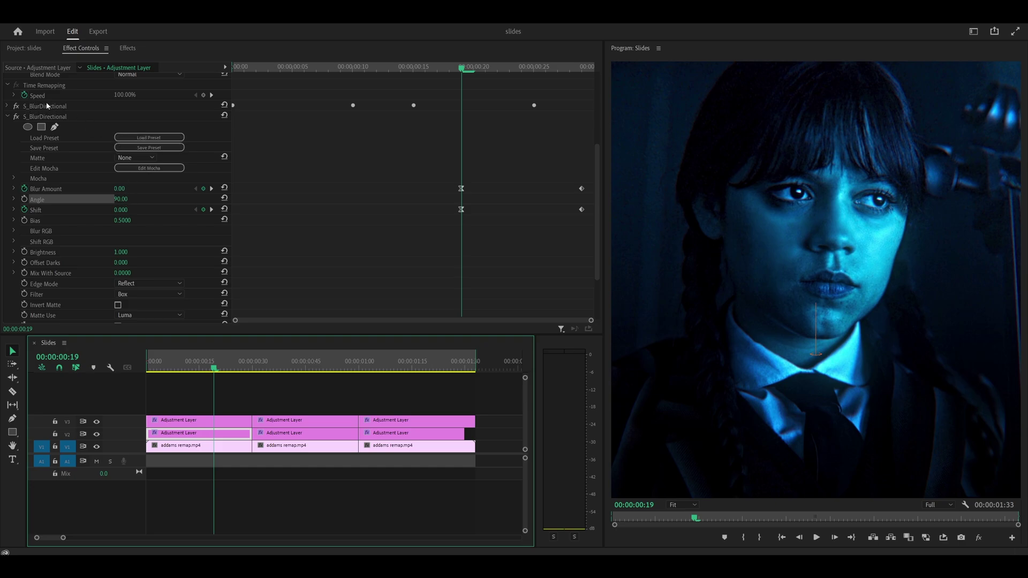
Examine the S_BlurDirectional settings and blur direction at the start of the second V2 adjustment layer
{"action": "left_click", "coordinate": [256, 368]}
{"action": "left_click", "coordinate": [273, 432]}
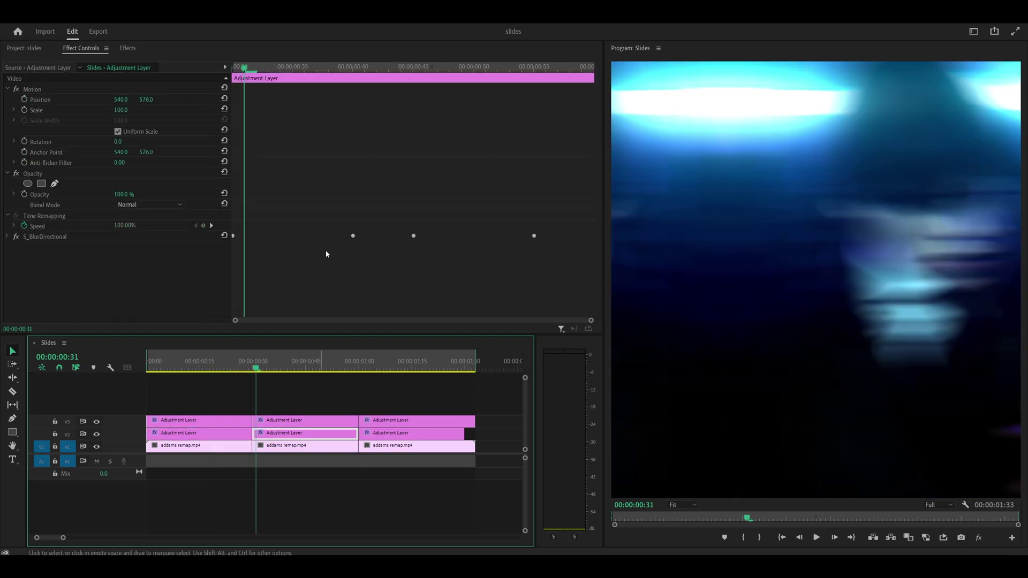
{"action": "left_click", "coordinate": [7, 238]}
{"action": "scroll", "coordinate": [452, 181], "scroll_direction": "down", "scroll_amount": 5}
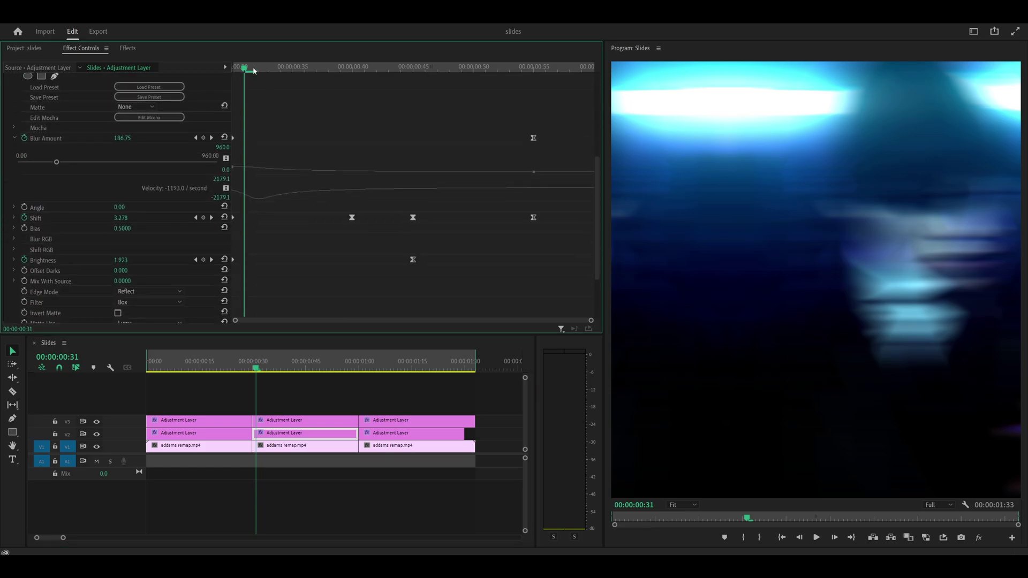
{"action": "key", "text": "Right"}
{"action": "left_click", "coordinate": [238, 68]}
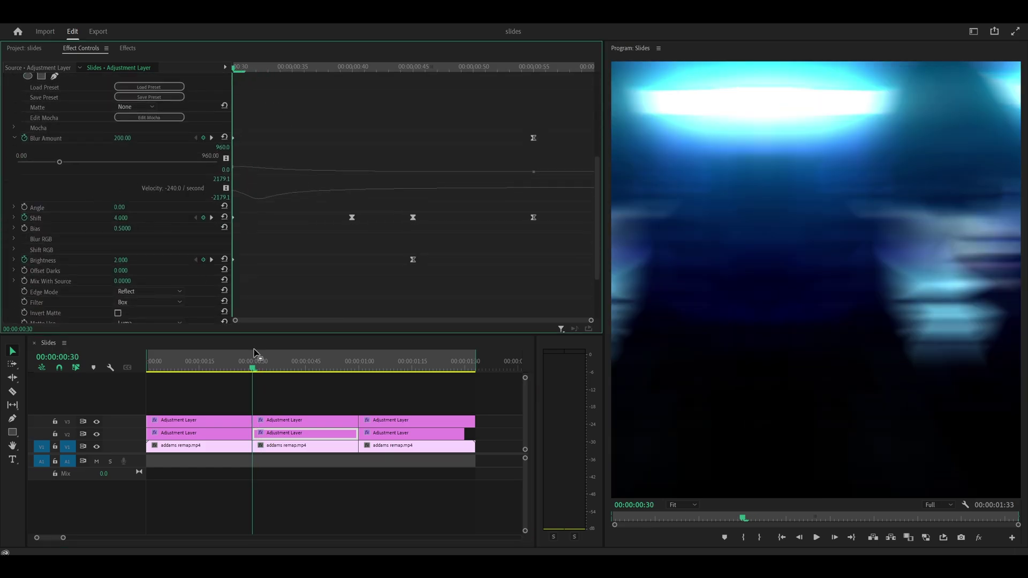
Try an Angle of 0 for the first V2 adjustment layer's second S_BlurDirectional and scrub across the cut
{"action": "left_click", "coordinate": [233, 433]}
{"action": "left_click", "coordinate": [242, 363]}
{"action": "scroll", "coordinate": [333, 232], "scroll_direction": "down", "scroll_amount": 3}
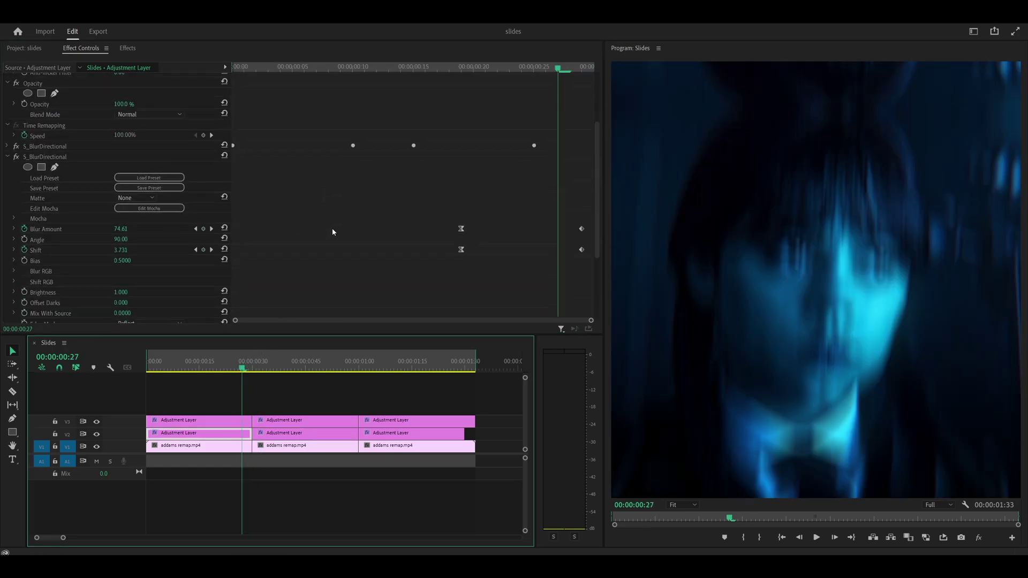
{"action": "scroll", "coordinate": [300, 231], "scroll_direction": "down", "scroll_amount": 2}
{"action": "left_click", "coordinate": [121, 199]}
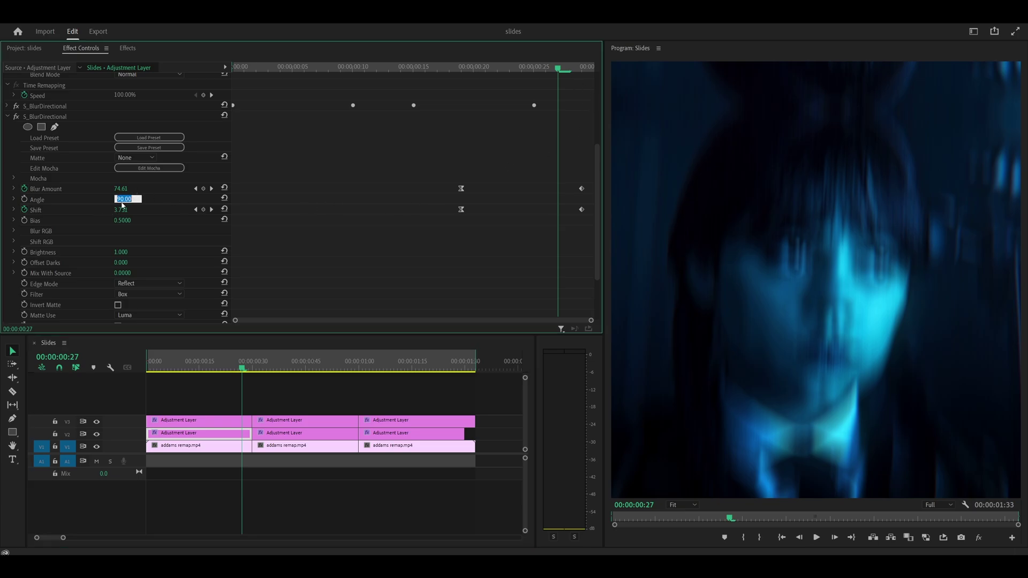
{"action": "type", "text": "0"}
{"action": "key", "text": "Return"}
{"action": "left_click_drag", "start_coordinate": [204, 368], "coordinate": [283, 382]}
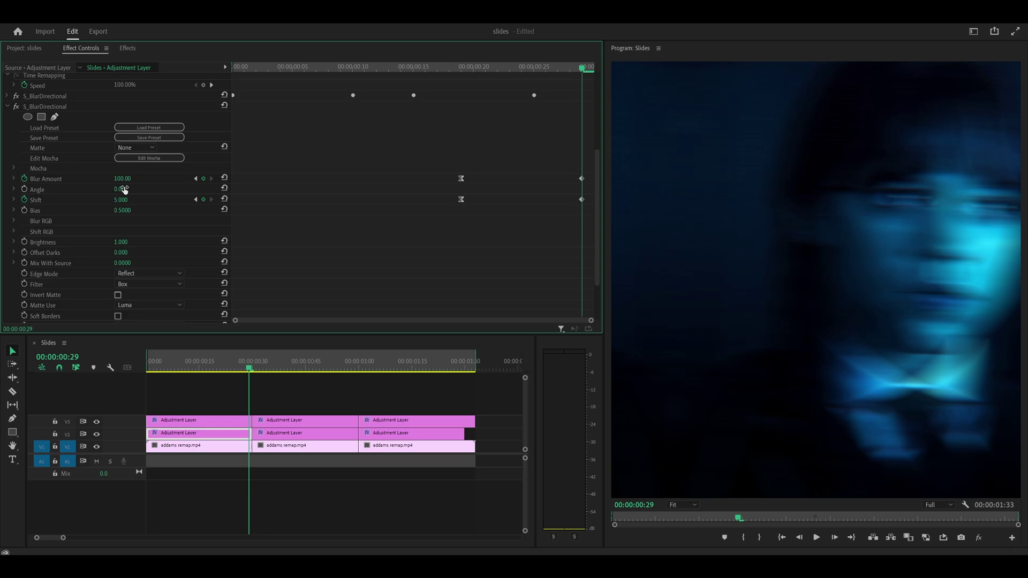
Set the Angle of the first V2 adjustment layer's second S_BlurDirectional to 180 and scrub across the transition
{"action": "left_click", "coordinate": [124, 190]}
{"action": "type", "text": "180"}
{"action": "key", "text": "Return"}
{"action": "left_click_drag", "start_coordinate": [249, 370], "coordinate": [342, 384]}
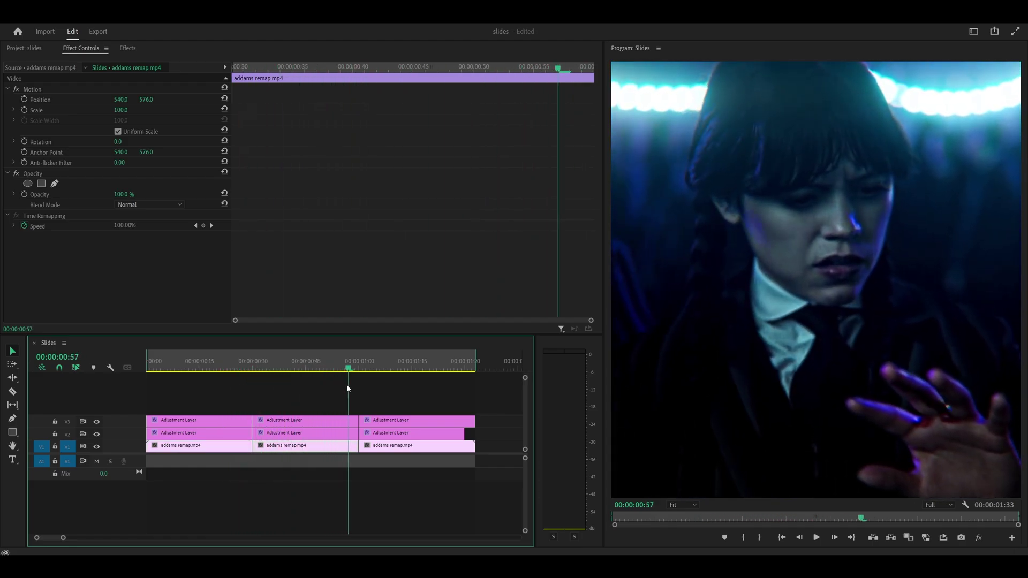
{"action": "left_click_drag", "start_coordinate": [349, 384], "coordinate": [243, 368]}
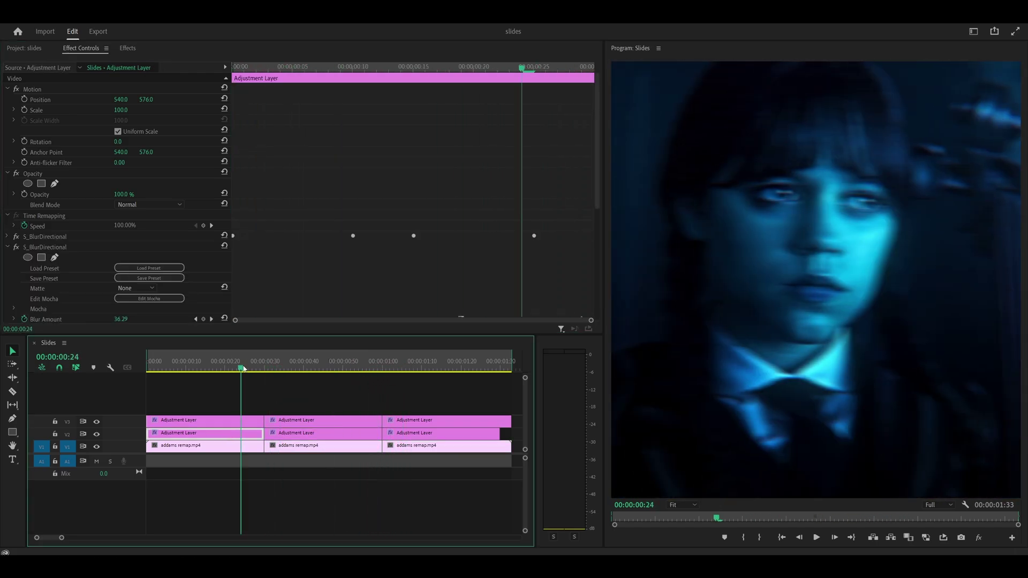
Copy the second S_BlurDirectional from the first V2 adjustment layer and paste it onto the second V2 adjustment layer
{"action": "right_click", "coordinate": [49, 250]}
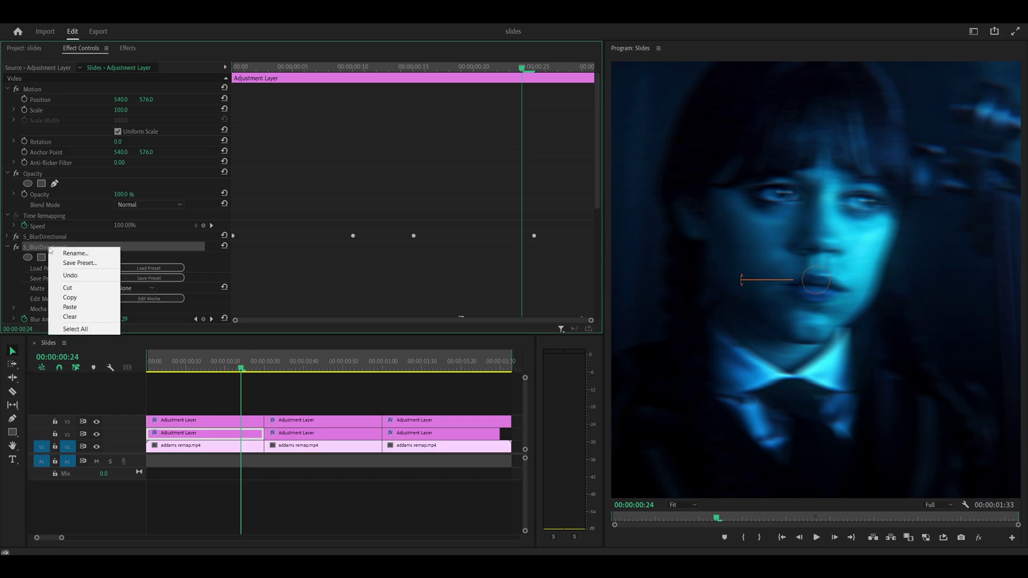
{"action": "left_click", "coordinate": [72, 299]}
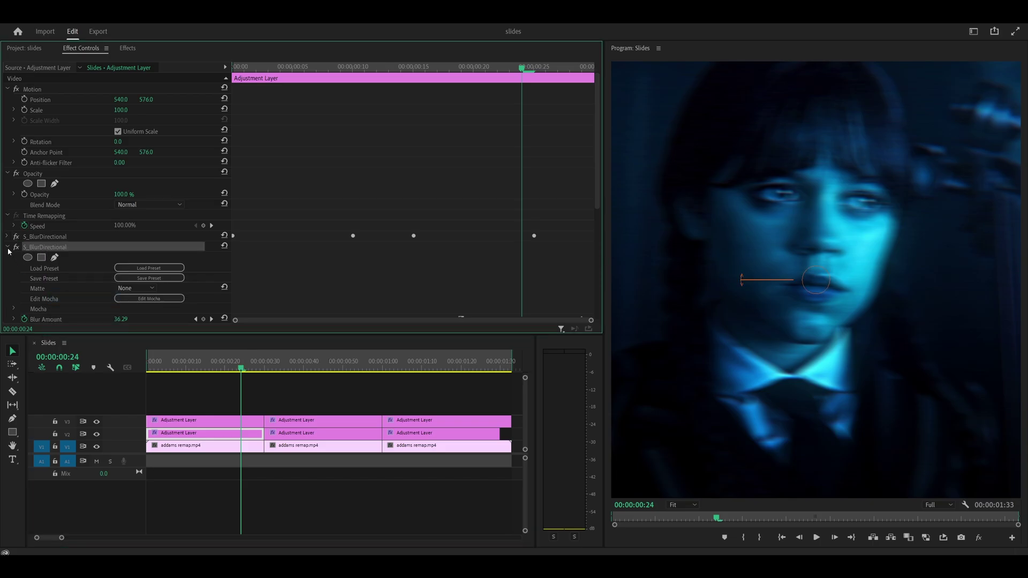
{"action": "left_click", "coordinate": [333, 370]}
{"action": "left_click", "coordinate": [321, 432]}
{"action": "scroll", "coordinate": [295, 251], "scroll_direction": "down", "scroll_amount": 1}
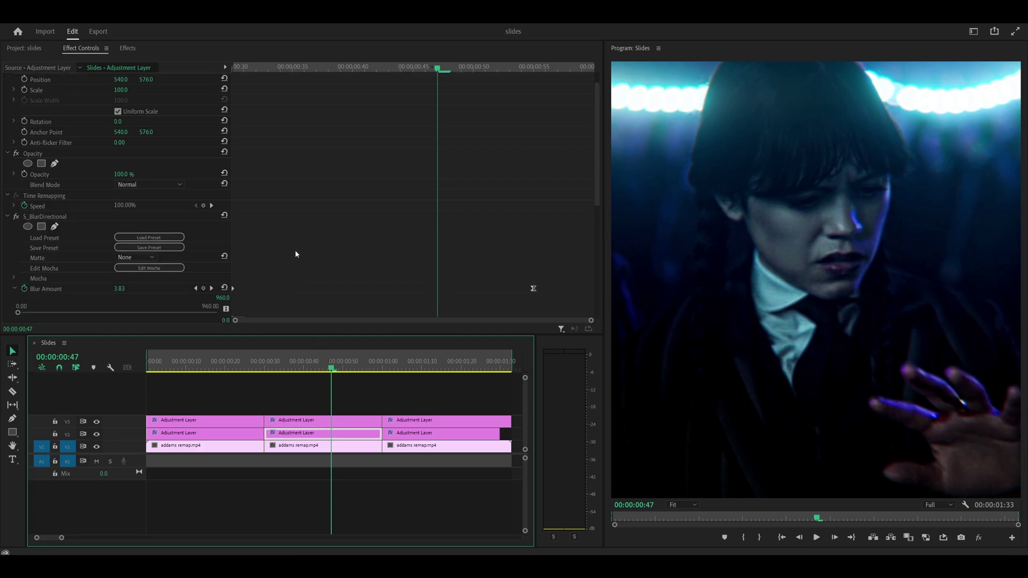
{"action": "scroll", "coordinate": [393, 252], "scroll_direction": "down", "scroll_amount": 1}
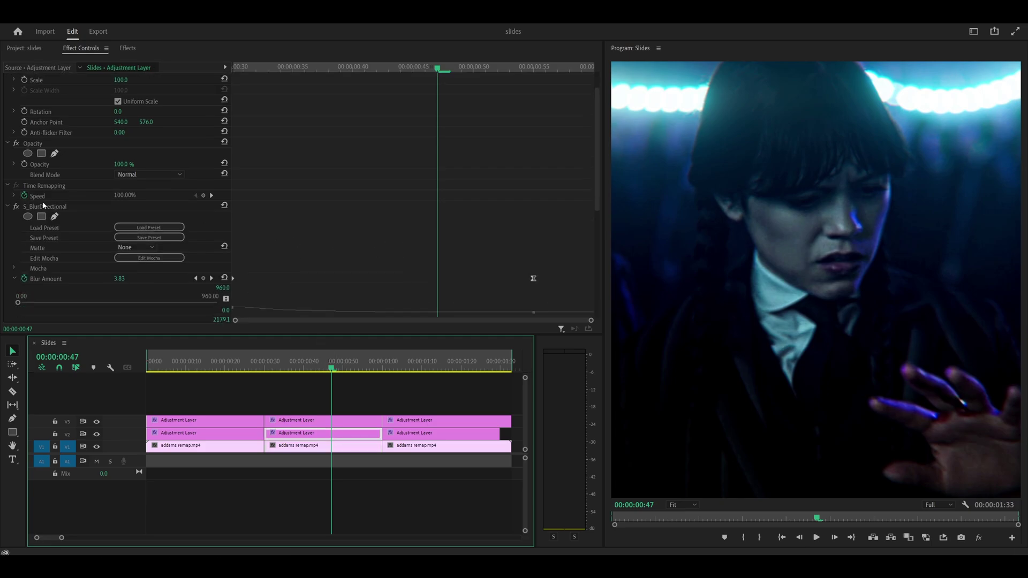
{"action": "left_click", "coordinate": [8, 207]}
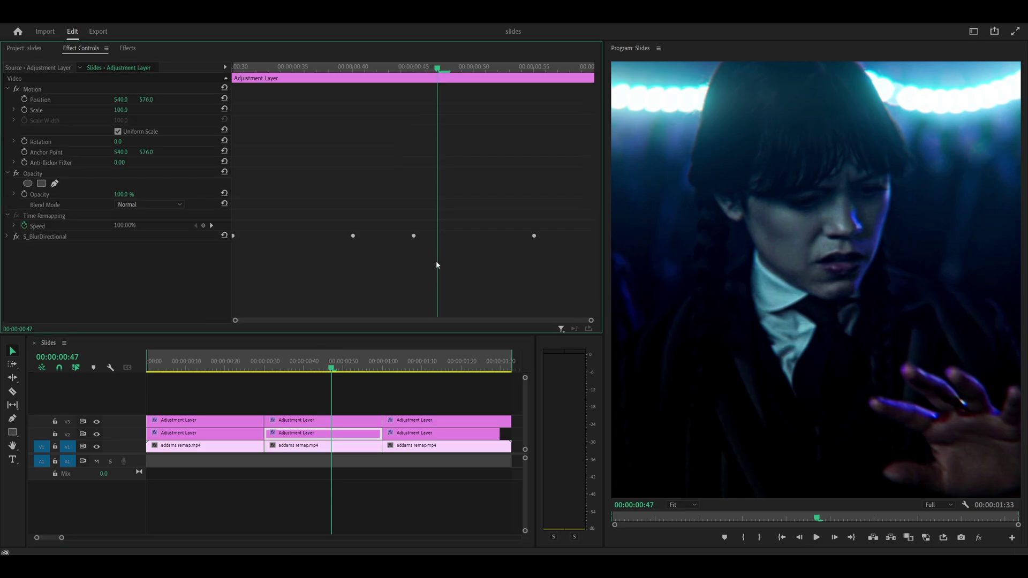
{"action": "right_click", "coordinate": [402, 252]}
{"action": "left_click", "coordinate": [423, 289]}
{"action": "scroll", "coordinate": [307, 251], "scroll_direction": "down", "scroll_amount": 5}
{"action": "scroll", "coordinate": [310, 375], "scroll_direction": "up", "scroll_amount": 2}
Scrub the pasted blur up to the next cut and set its Angle to 90
{"action": "left_click", "coordinate": [351, 368]}
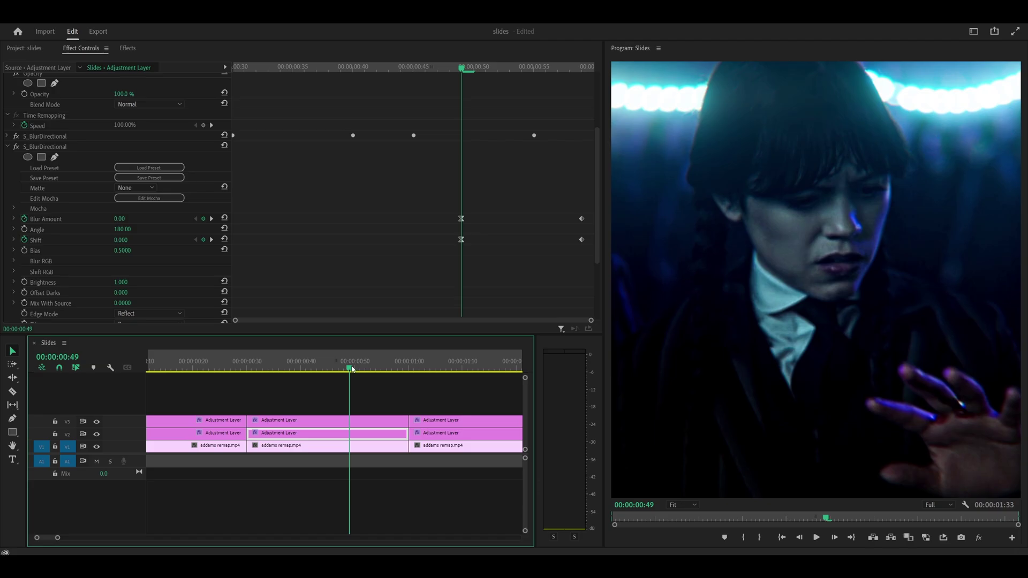
{"action": "left_click_drag", "start_coordinate": [352, 369], "coordinate": [391, 372]}
{"action": "left_click", "coordinate": [409, 369]}
{"action": "left_click_drag", "start_coordinate": [413, 370], "coordinate": [470, 371]}
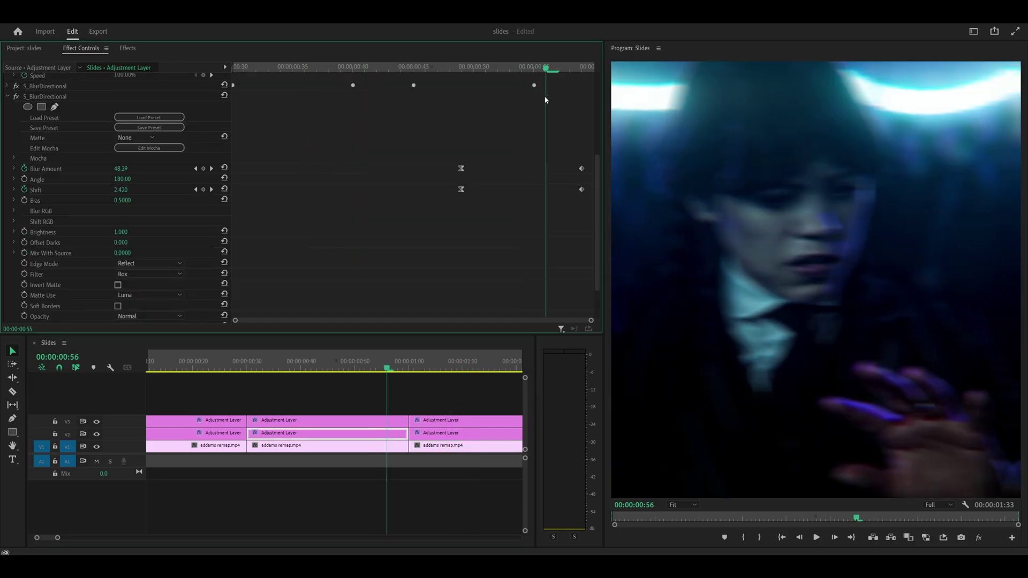
{"action": "left_click_drag", "start_coordinate": [546, 100], "coordinate": [568, 102]}
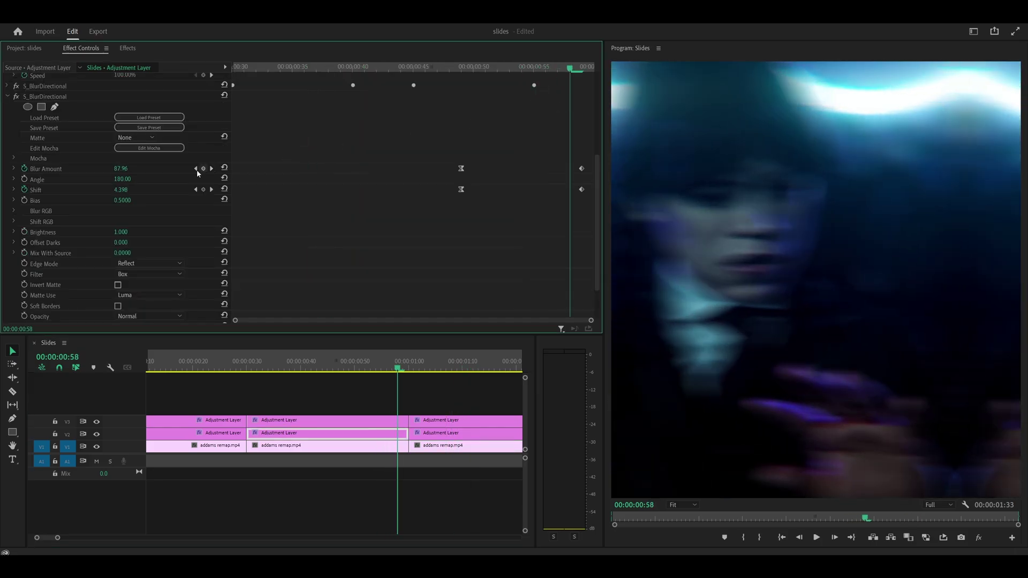
{"action": "left_click_drag", "start_coordinate": [122, 179], "coordinate": [69, 179]}
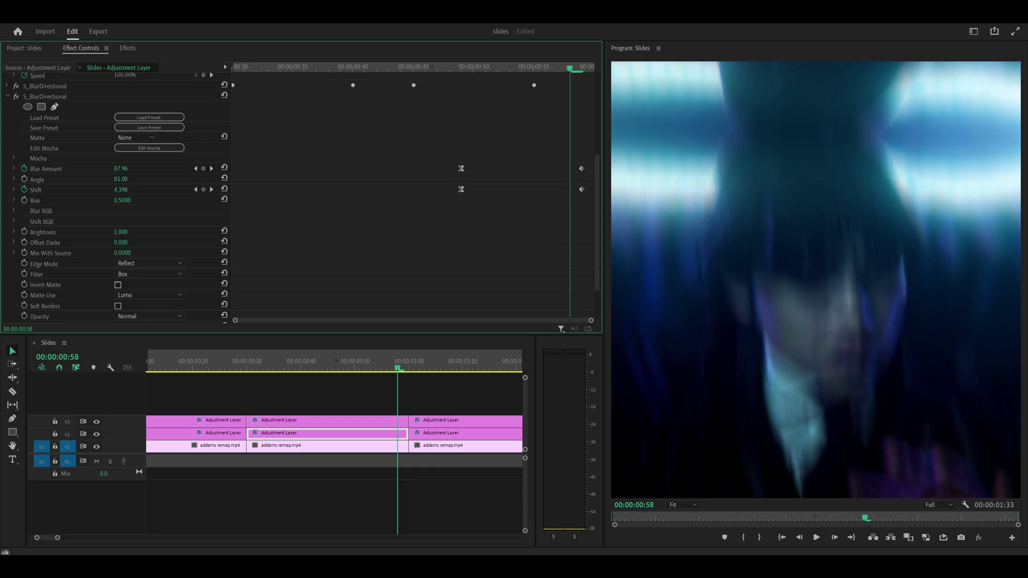
{"action": "left_click", "coordinate": [128, 177]}
{"action": "type", "text": "90"}
{"action": "key", "text": "Return"}
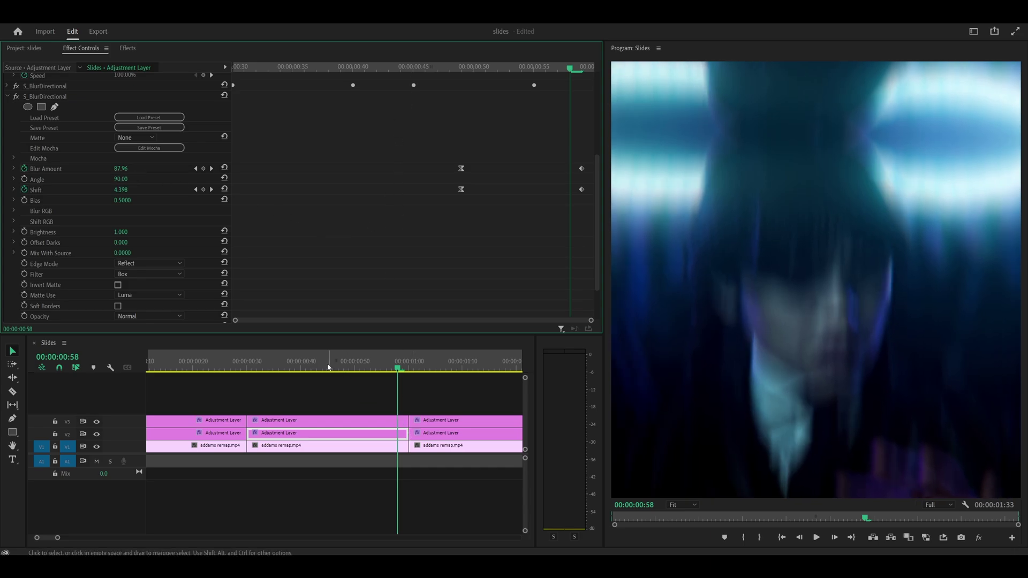
Play and scrub through the transition from the second clip into the third clip
{"action": "left_click", "coordinate": [430, 372]}
{"action": "key", "text": "space"}
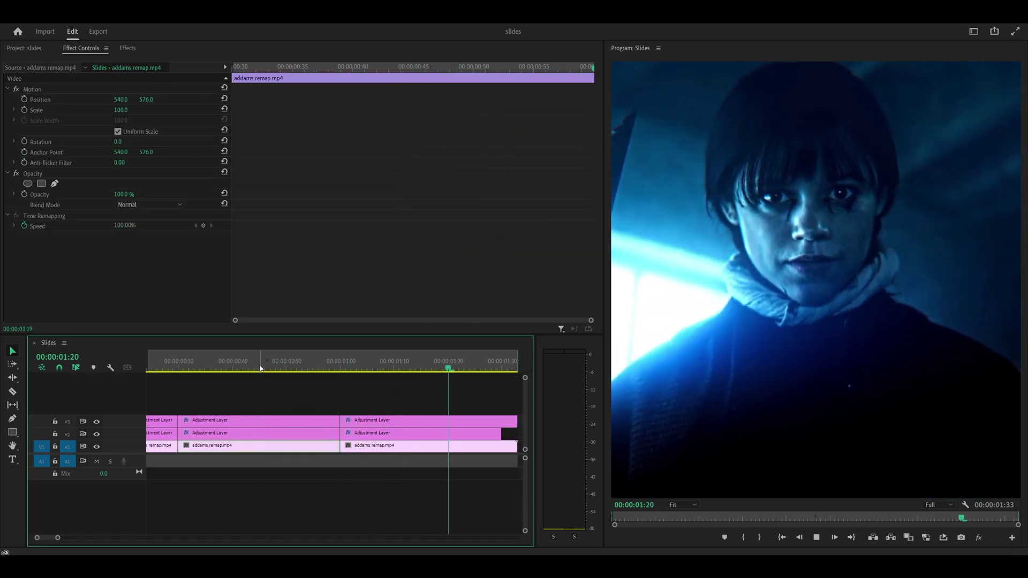
{"action": "left_click_drag", "start_coordinate": [259, 367], "coordinate": [450, 395]}
{"action": "key", "text": "minus"}
Render the effects from In to Out and play the edit from the sequence start
{"action": "left_click_drag", "start_coordinate": [236, 368], "coordinate": [147, 369]}
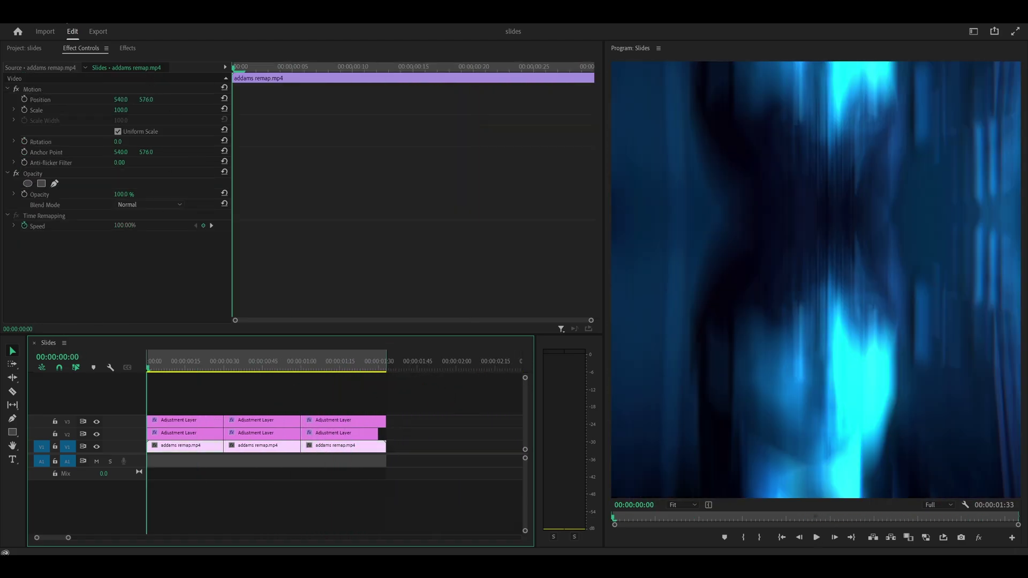
{"action": "left_click", "coordinate": [64, 15]}
{"action": "left_click", "coordinate": [94, 49]}
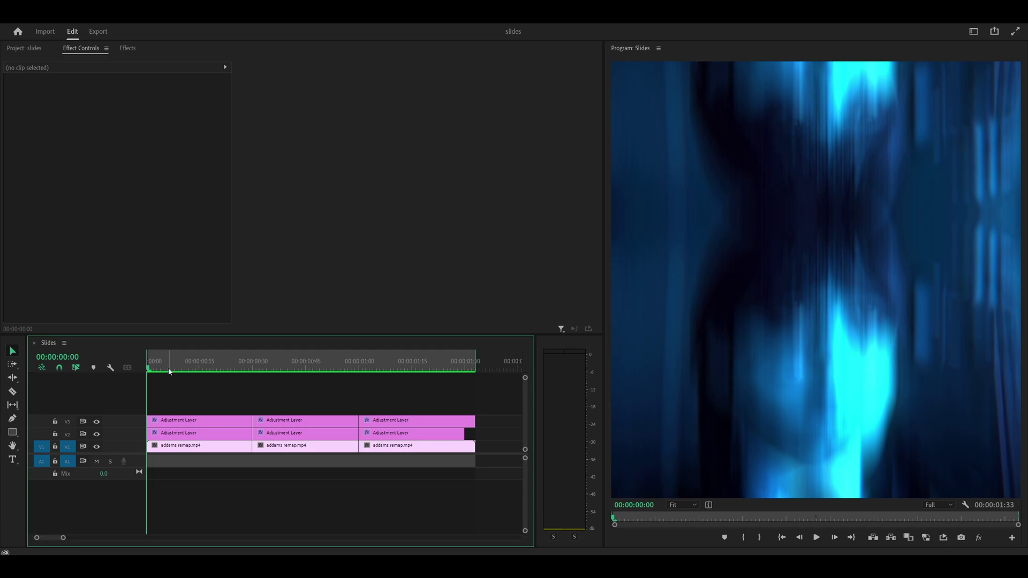
{"action": "key", "text": "space"}
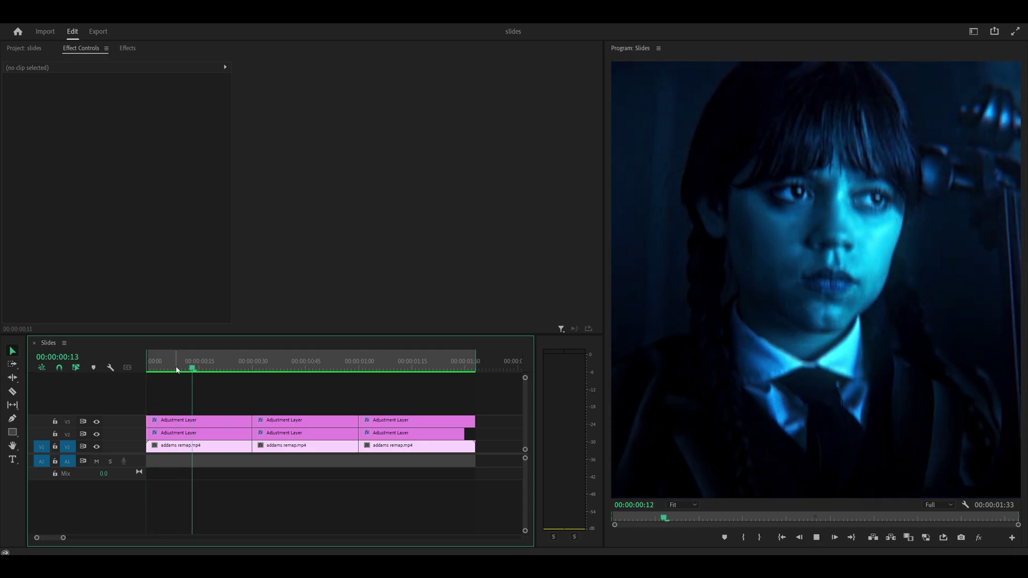
{"action": "left_click", "coordinate": [146, 370]}
{"action": "key", "text": "space"}
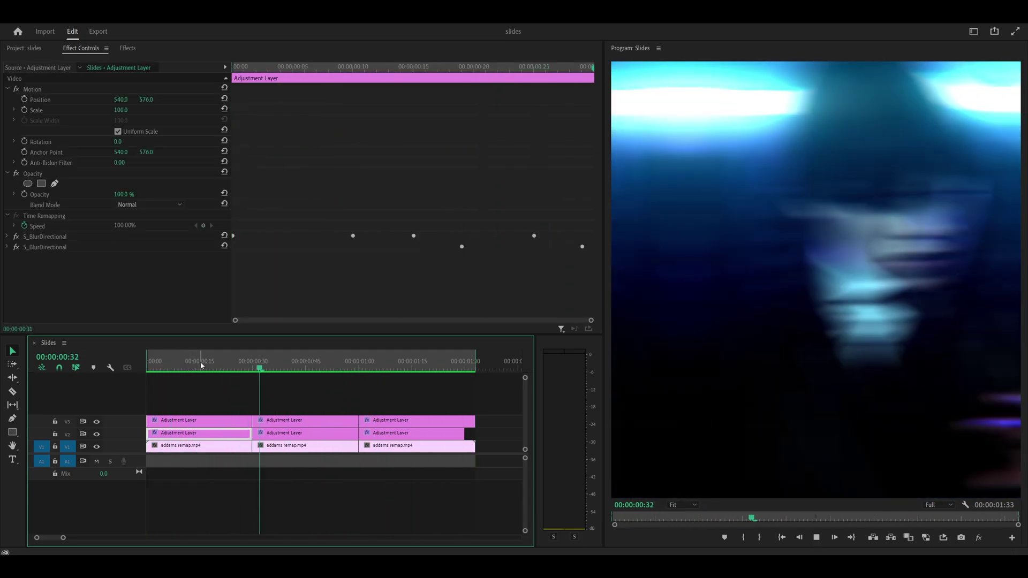
{"action": "key", "text": "space"}
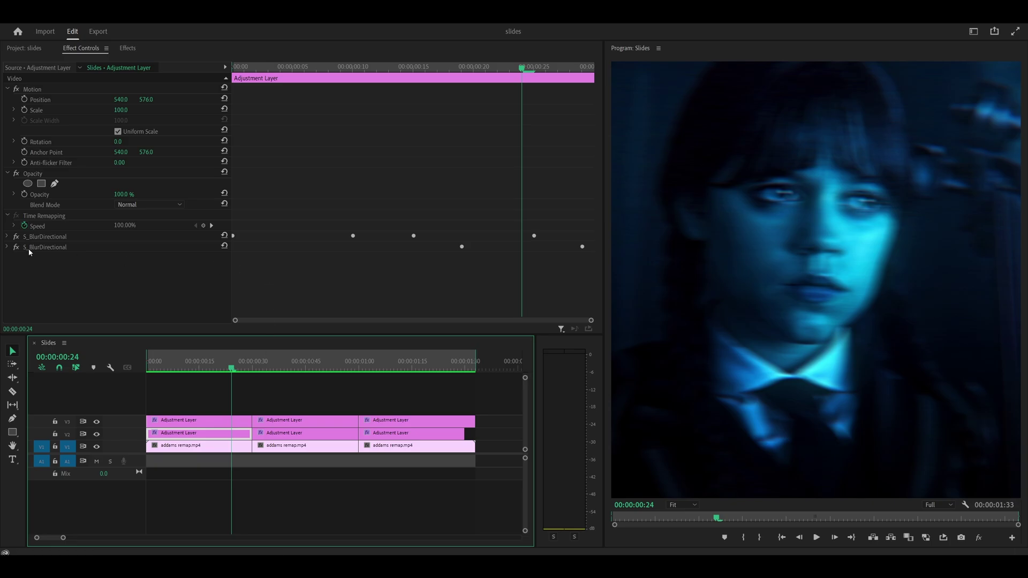
Steepen the Blur Amount curve of the first V2 adjustment layer's second S_BlurDirectional by lengthening the first keyframe's velocity handle
{"action": "left_click", "coordinate": [6, 247]}
{"action": "scroll", "coordinate": [415, 210], "scroll_direction": "down", "scroll_amount": 5}
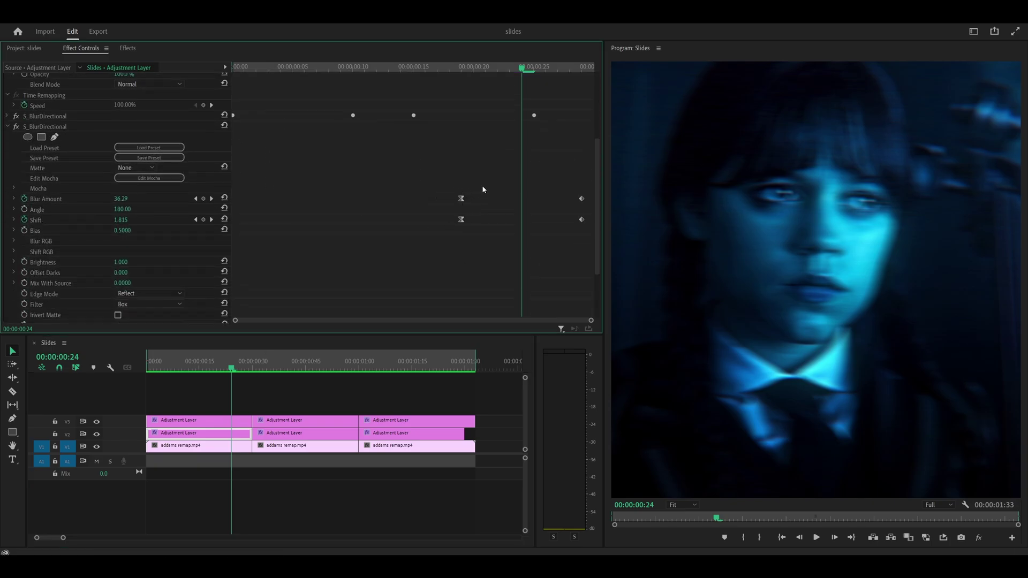
{"action": "left_click_drag", "start_coordinate": [483, 185], "coordinate": [511, 221]}
{"action": "key", "text": "ctrl+z"}
{"action": "left_click", "coordinate": [14, 199]}
{"action": "left_click", "coordinate": [463, 199]}
{"action": "left_click_drag", "start_coordinate": [483, 251], "coordinate": [502, 252]}
{"action": "left_click", "coordinate": [570, 247]}
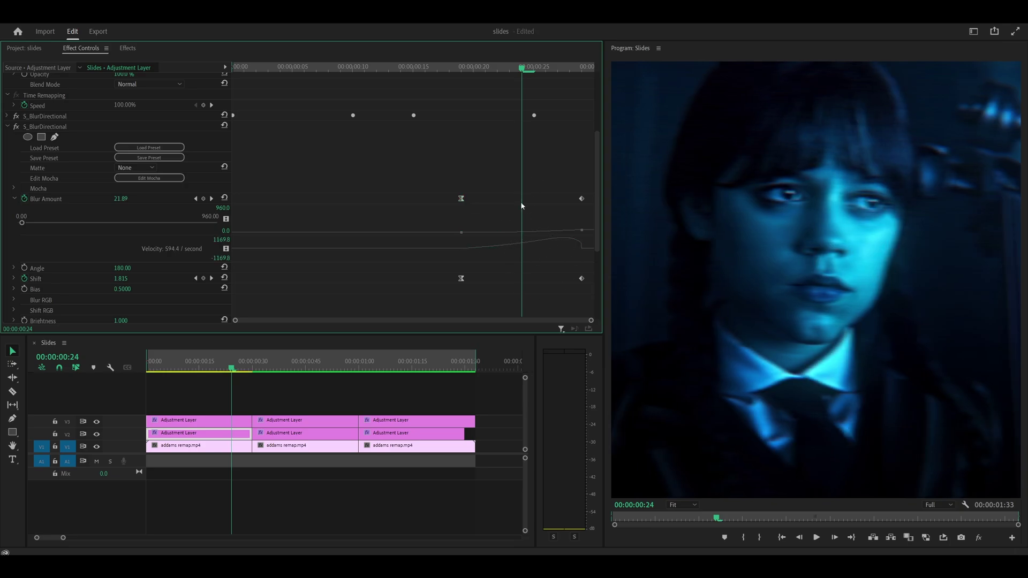
Lengthen the velocity handle of the first Shift keyframe in the same S_BlurDirectional so its curve starts more slowly
{"action": "scroll", "coordinate": [501, 189], "scroll_direction": "down", "scroll_amount": 1}
{"action": "left_click", "coordinate": [14, 247]}
{"action": "scroll", "coordinate": [298, 230], "scroll_direction": "down", "scroll_amount": 2}
{"action": "left_click", "coordinate": [461, 199]}
{"action": "left_click_drag", "start_coordinate": [483, 248], "coordinate": [508, 250]}
{"action": "left_click", "coordinate": [548, 266]}
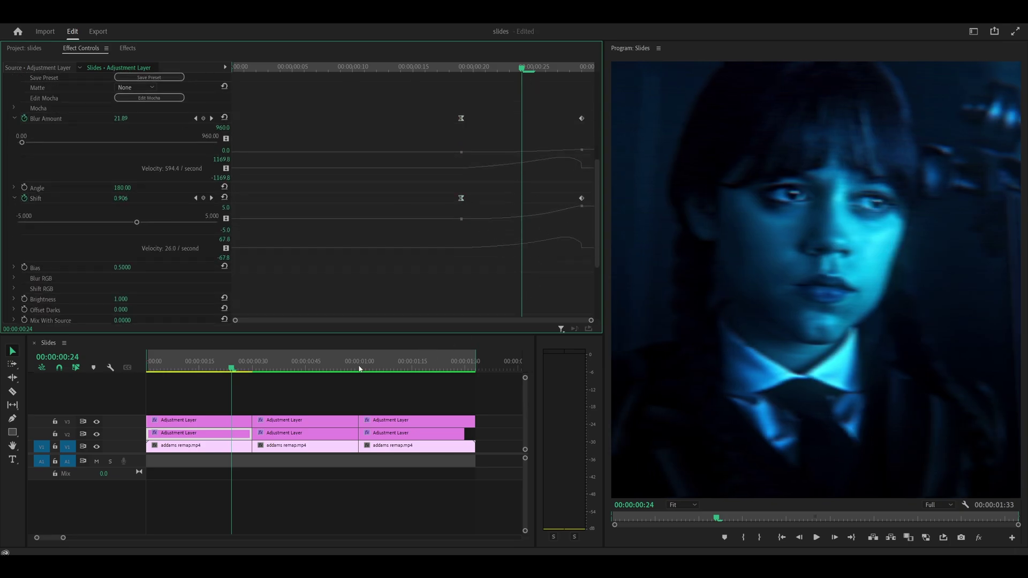